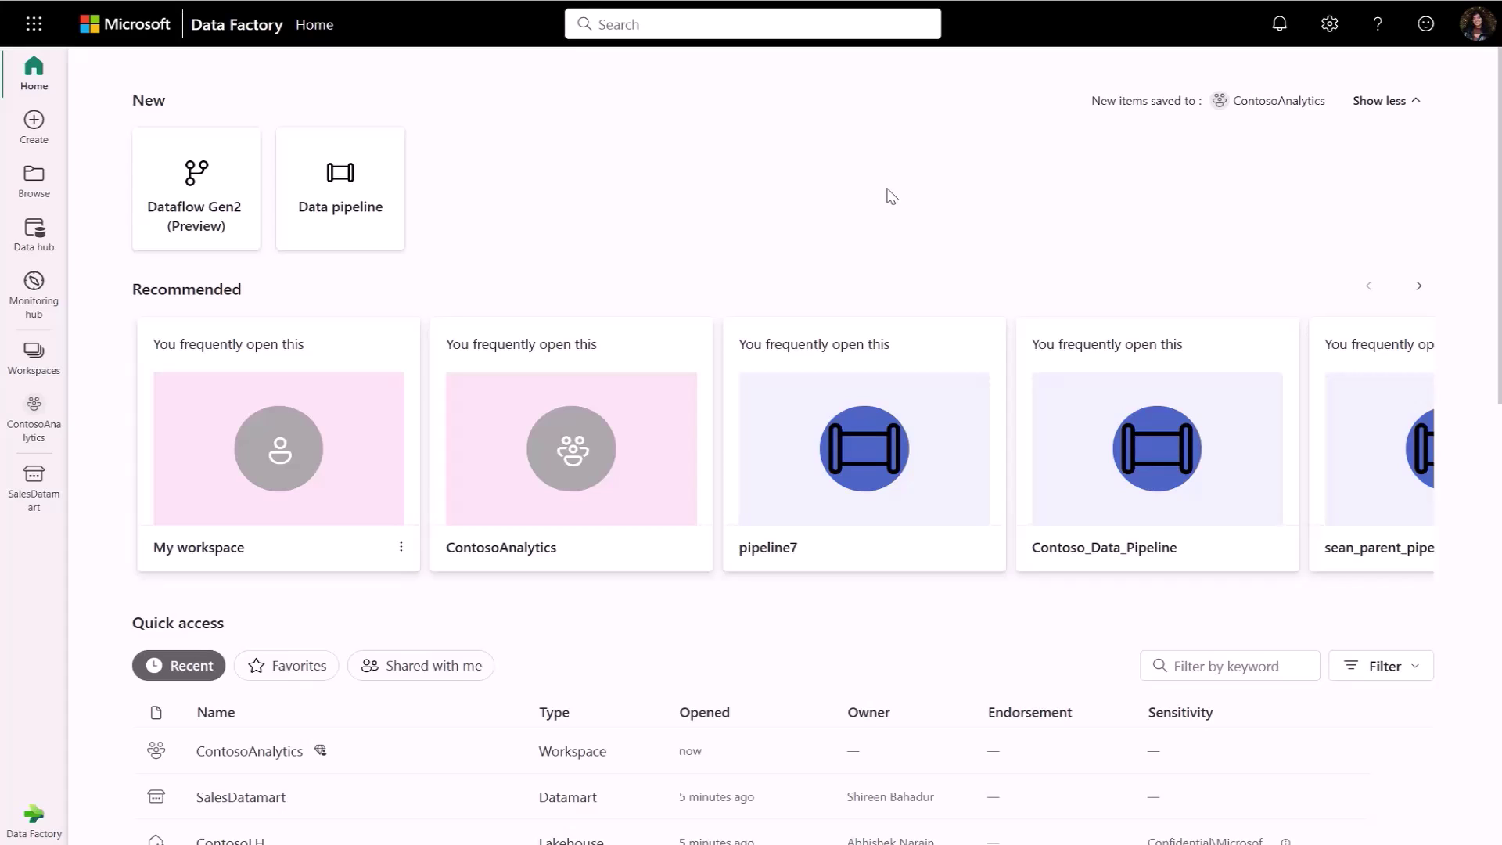
Choose the Dataflow Gen2 (Preview) card under New on the Data Factory home page.
click(218, 231)
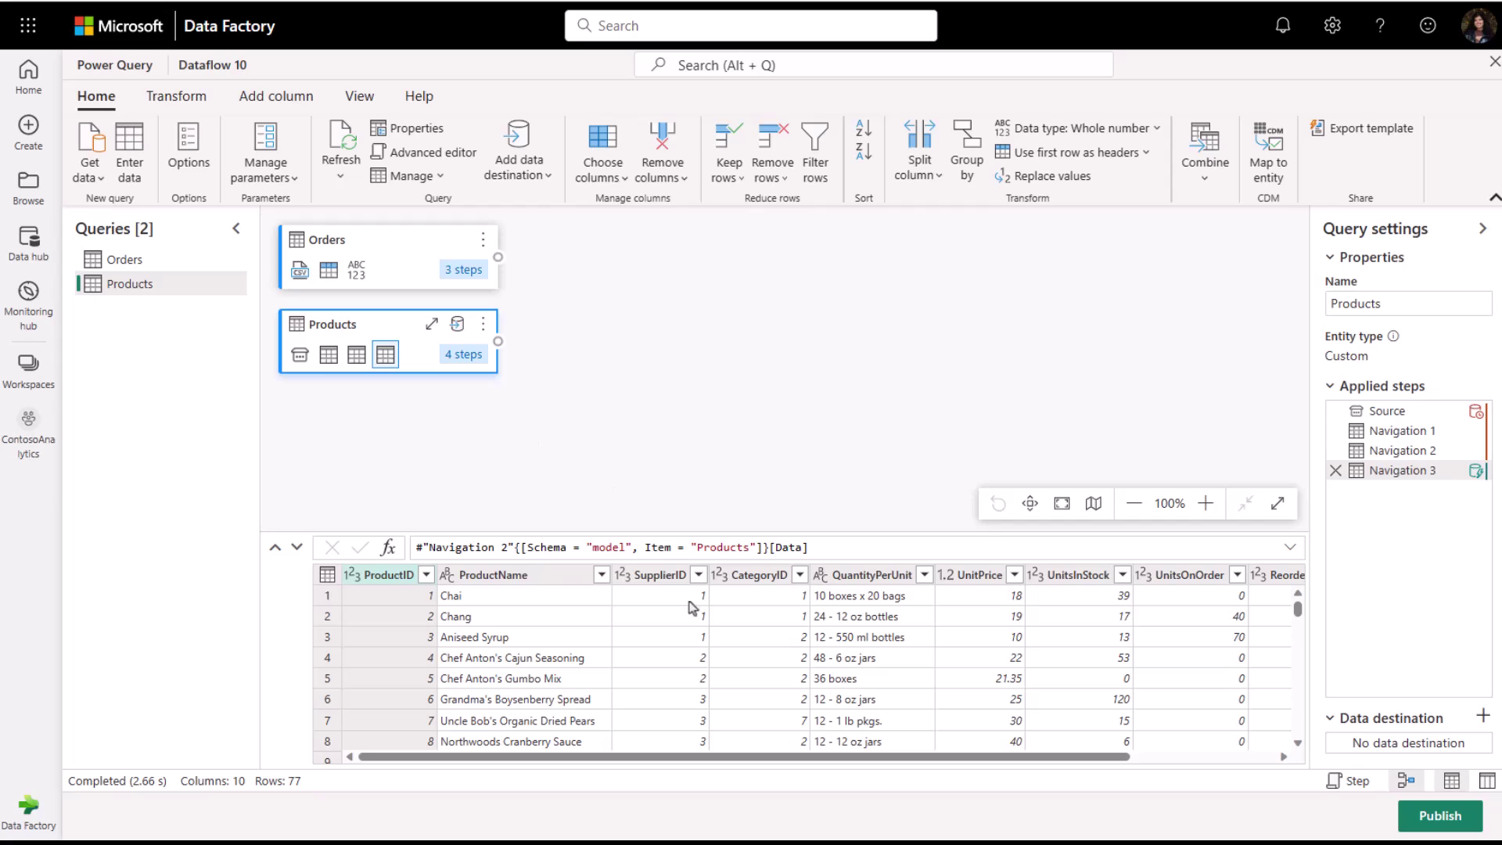
Import Customers.xlsx onto the dataflow diagram and create a query from its Customer table.
click(760, 823)
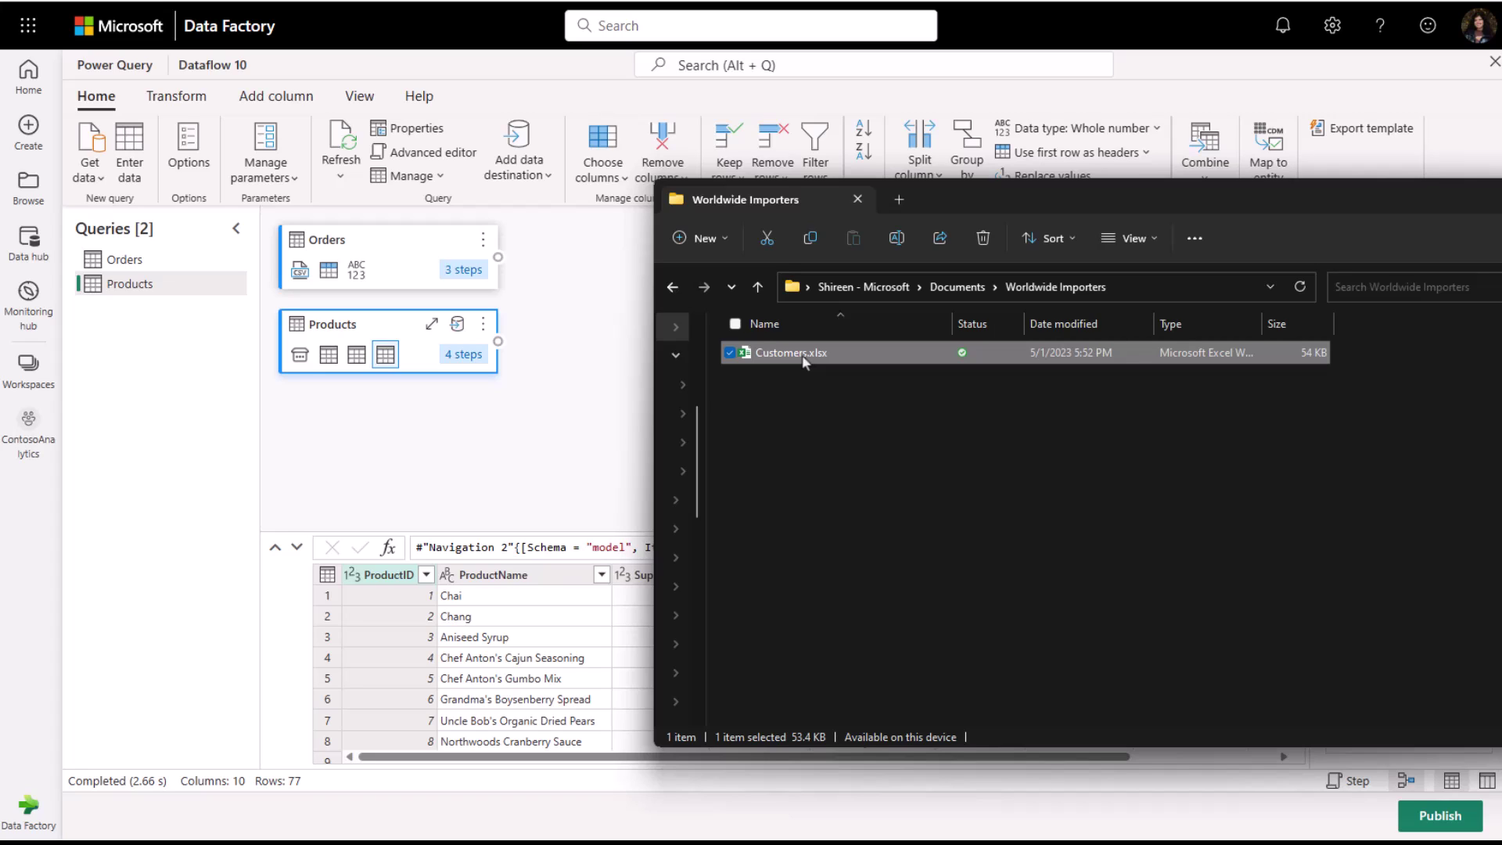
drag(803, 361, 1056, 495)
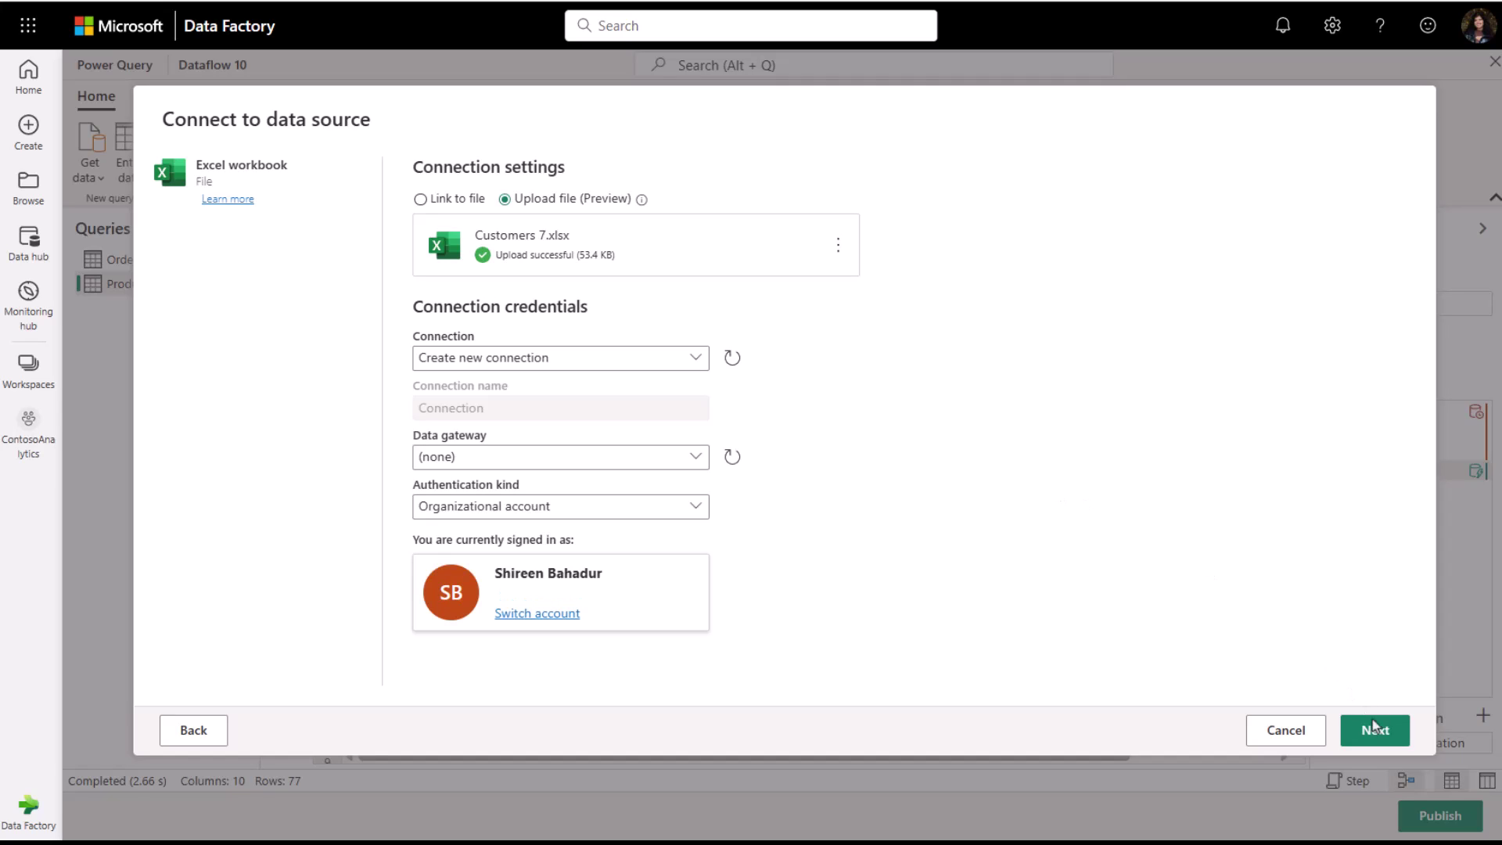
click(1376, 731)
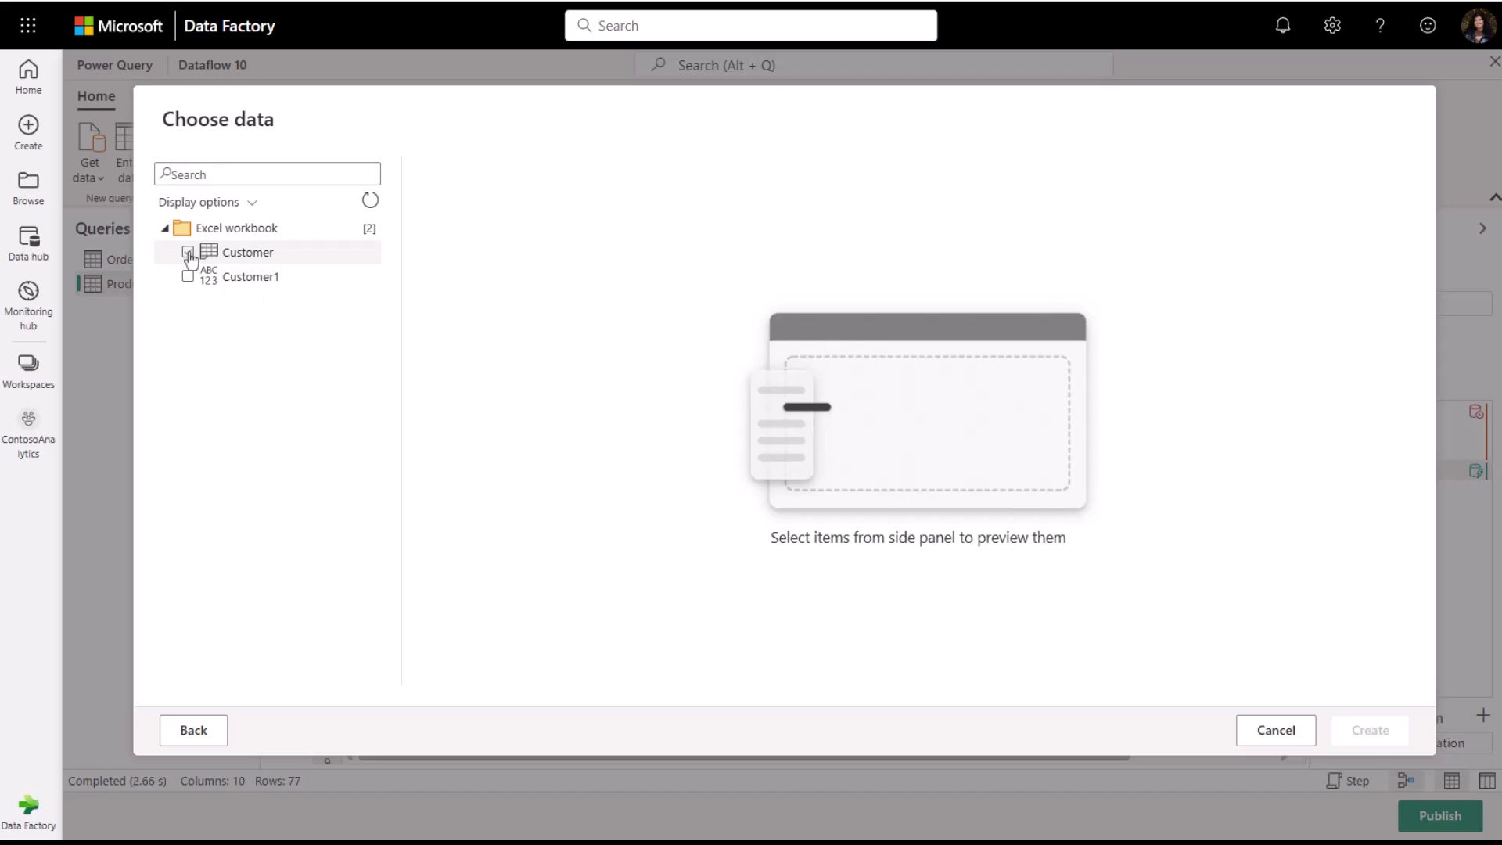
click(188, 253)
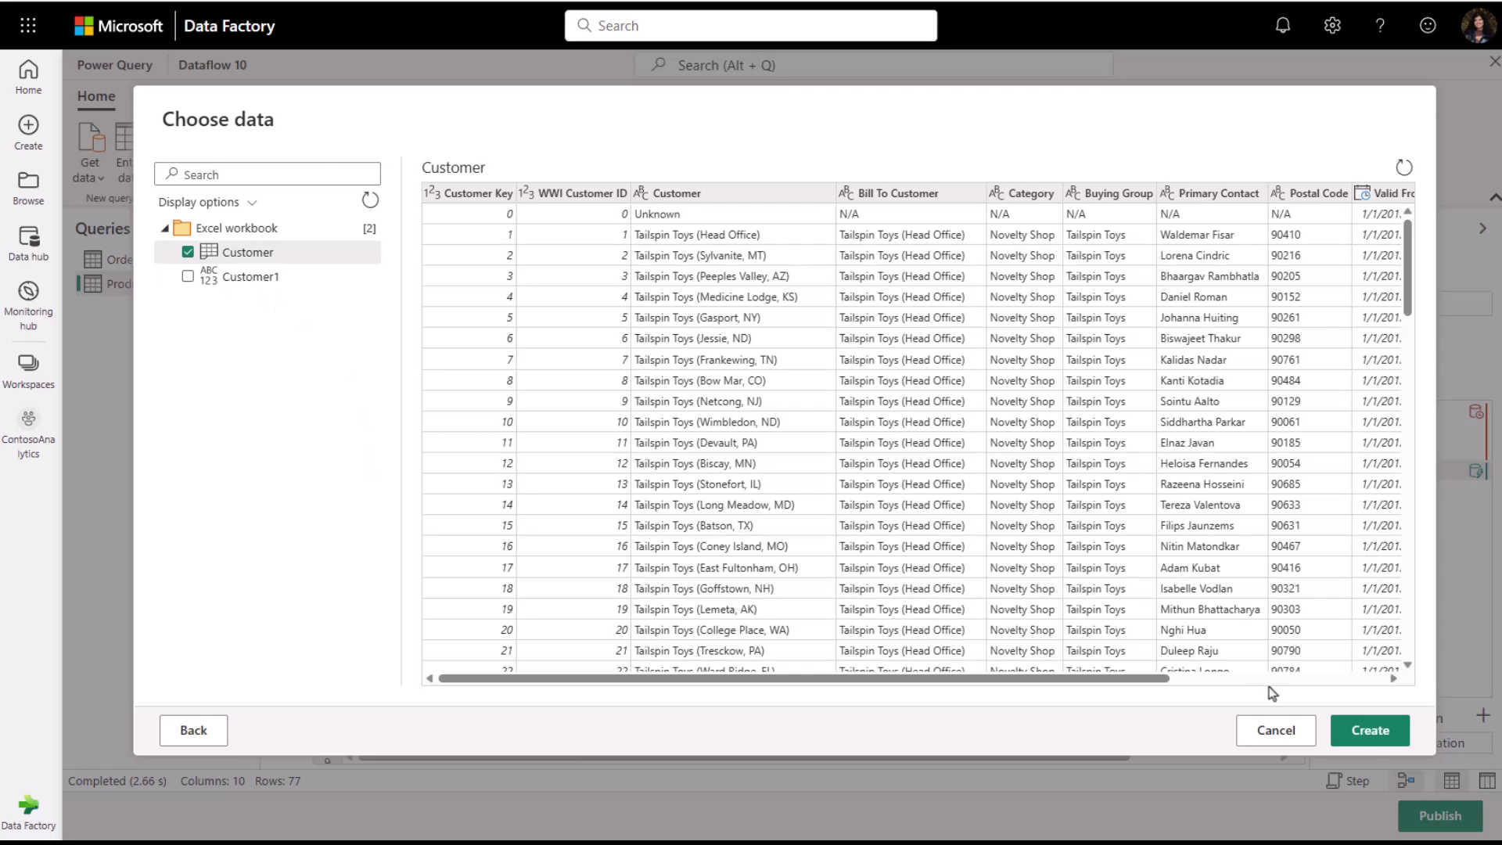
click(1363, 734)
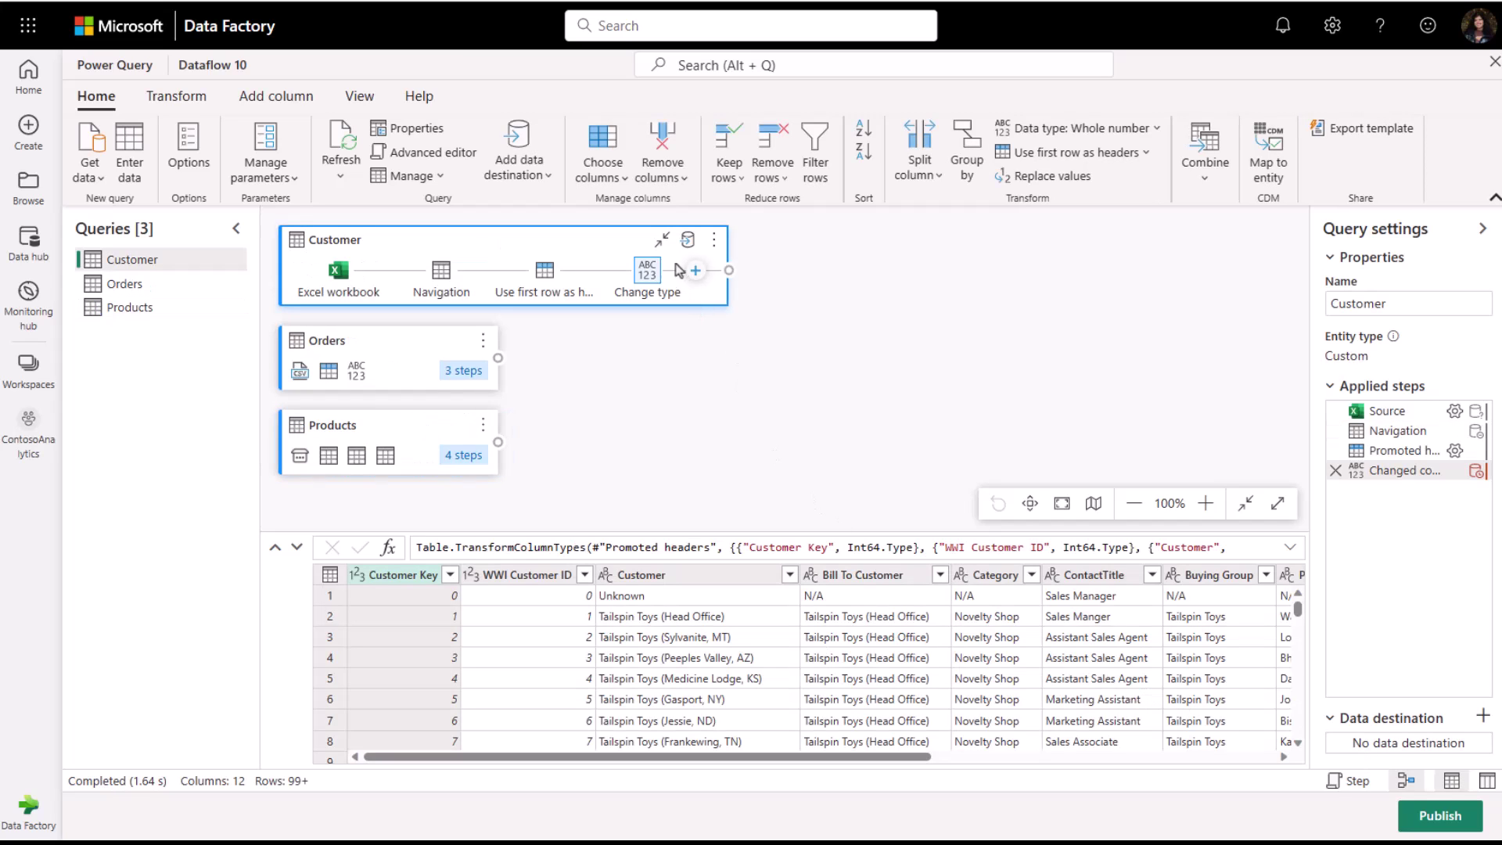
Left-outer merge Orders into Customer, matching WWI Customer ID to CustomerID.
click(662, 239)
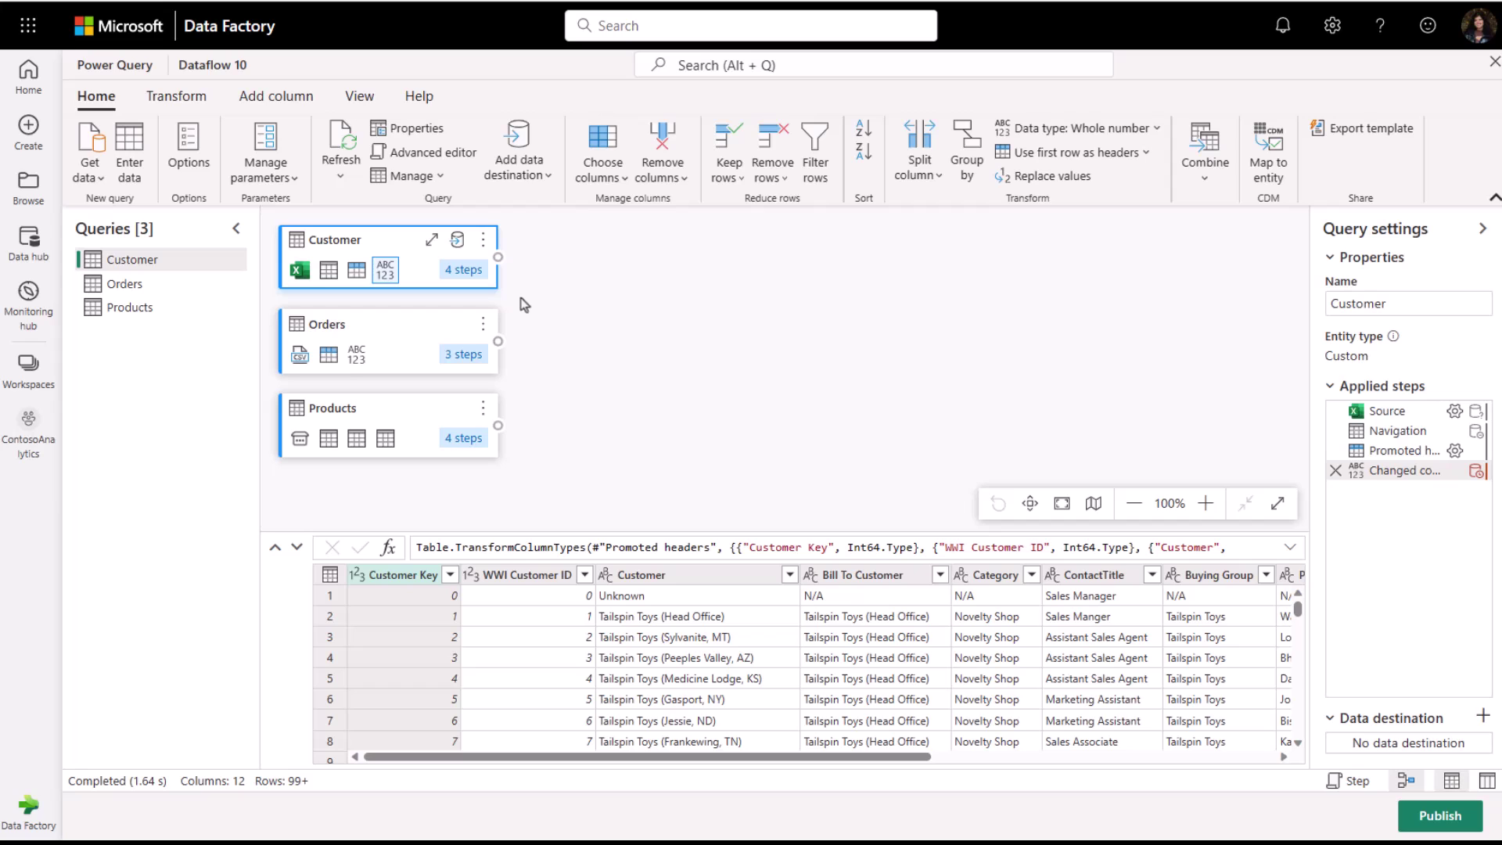
click(1205, 178)
click(1165, 209)
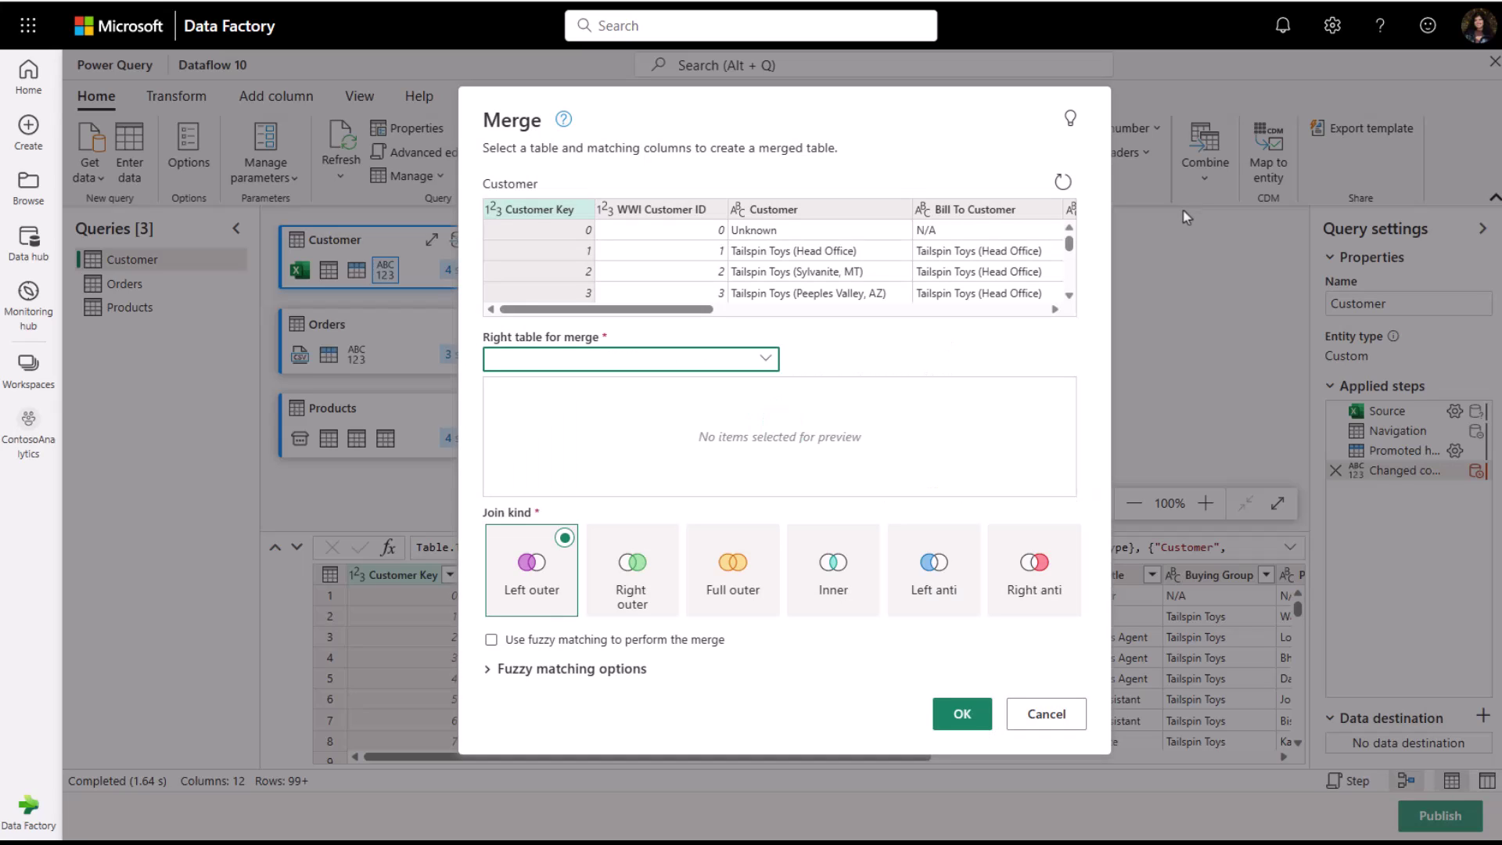
click(768, 366)
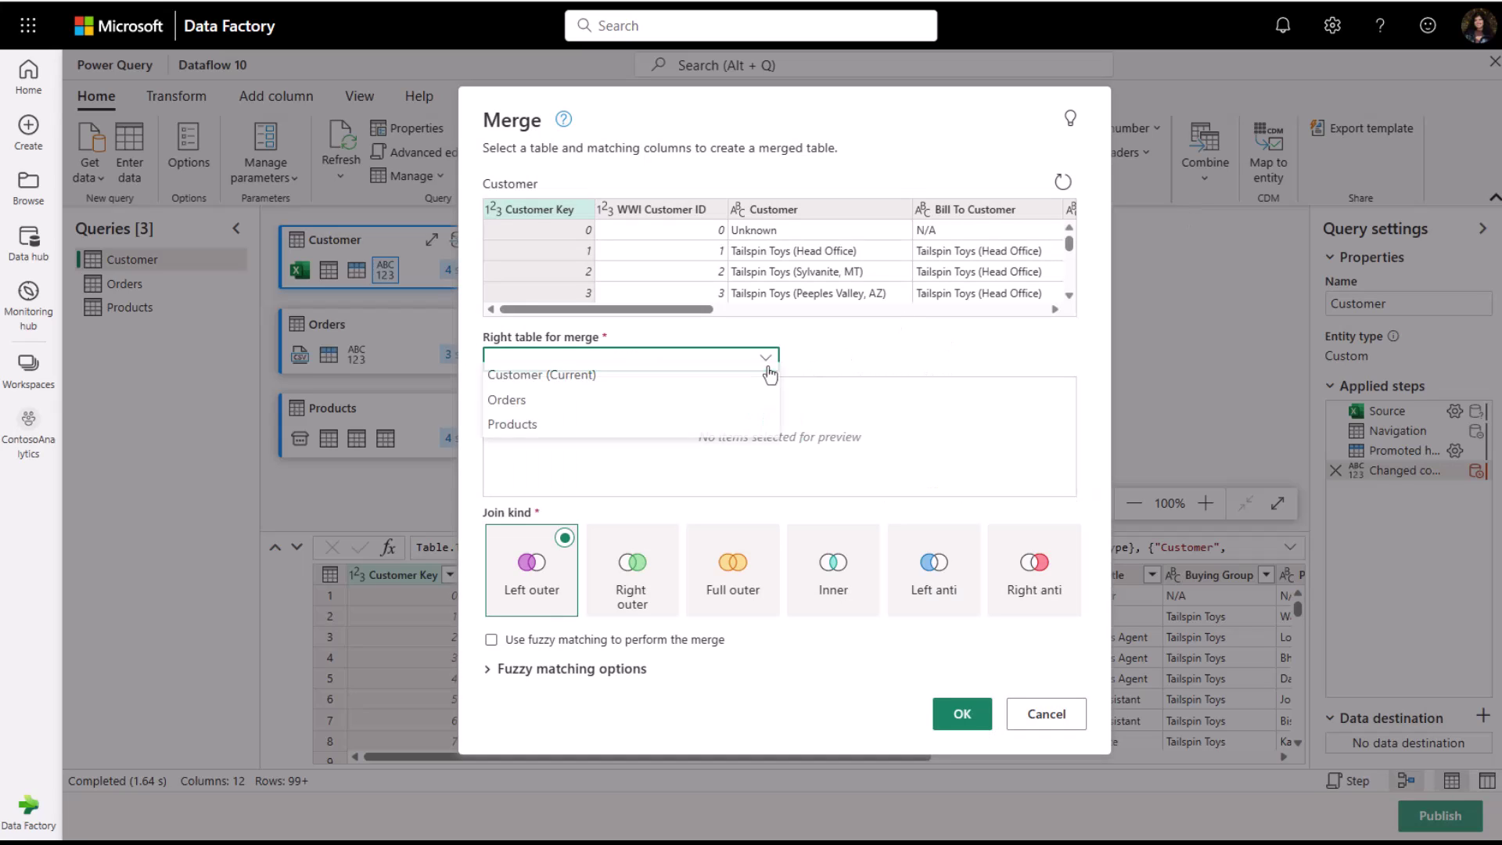
click(730, 400)
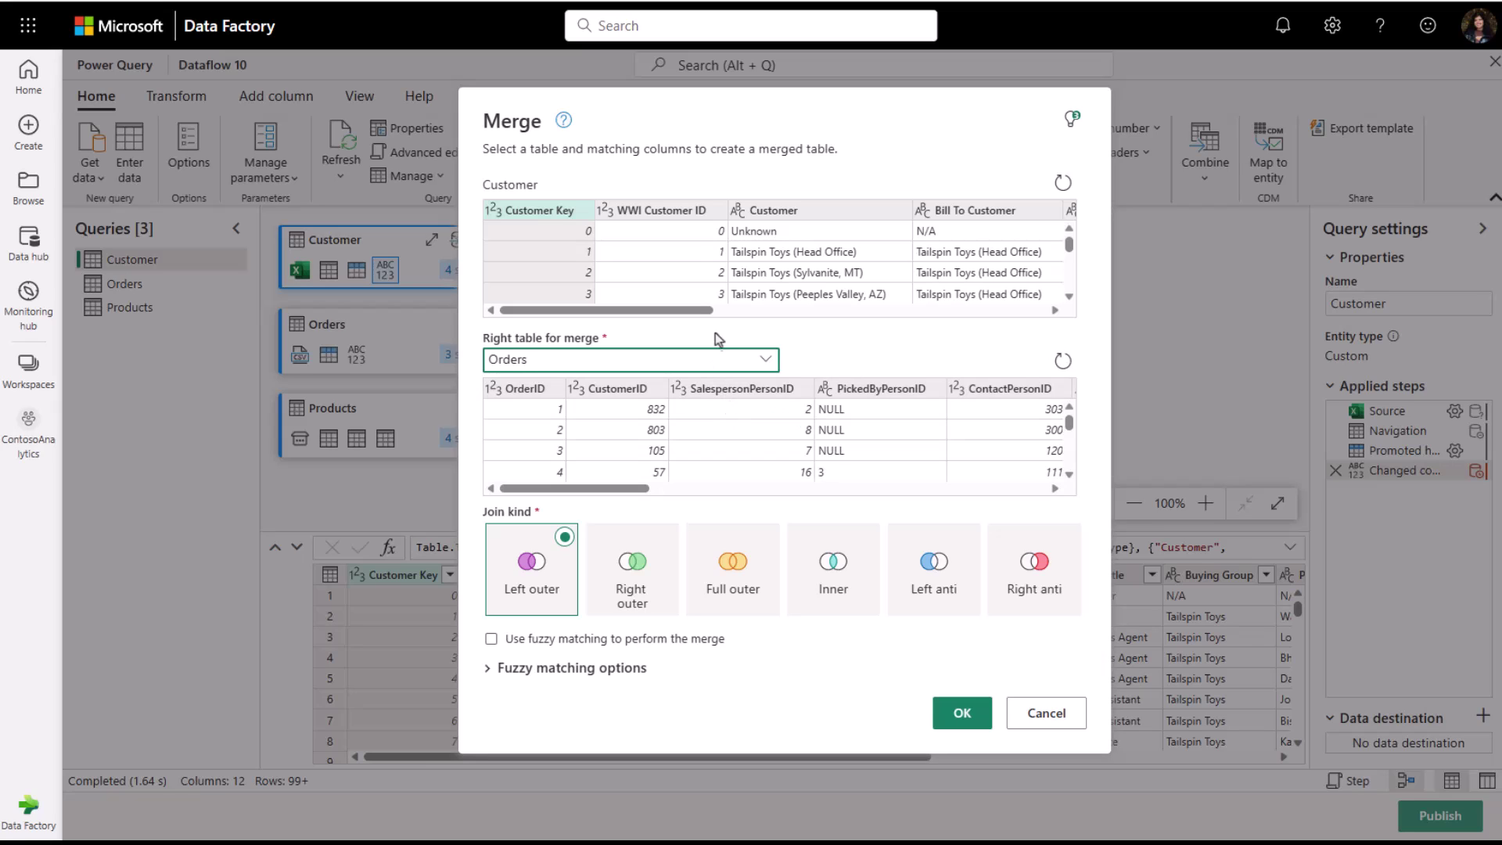
click(679, 217)
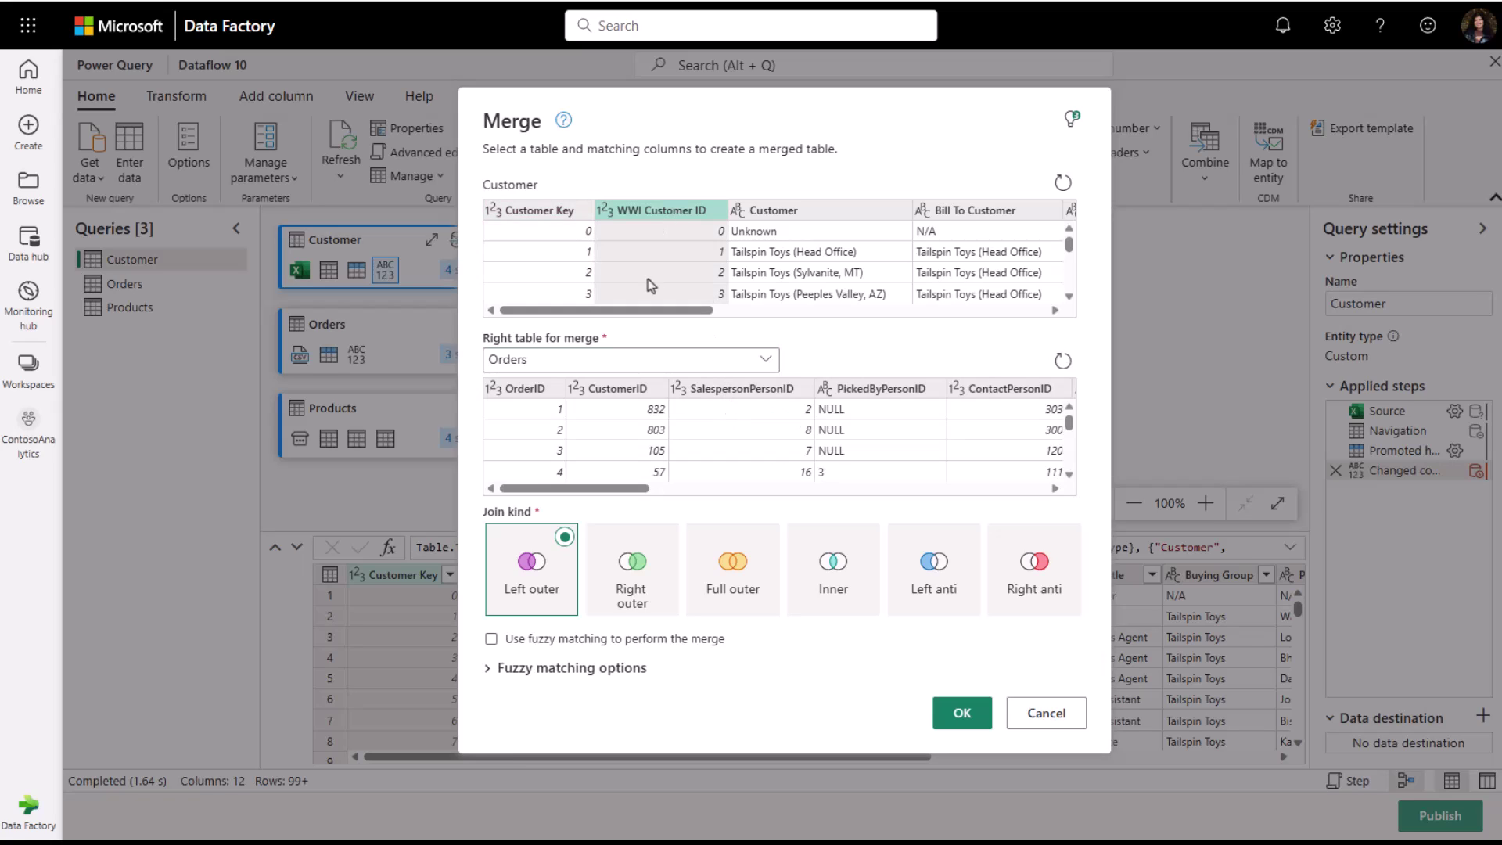
click(617, 388)
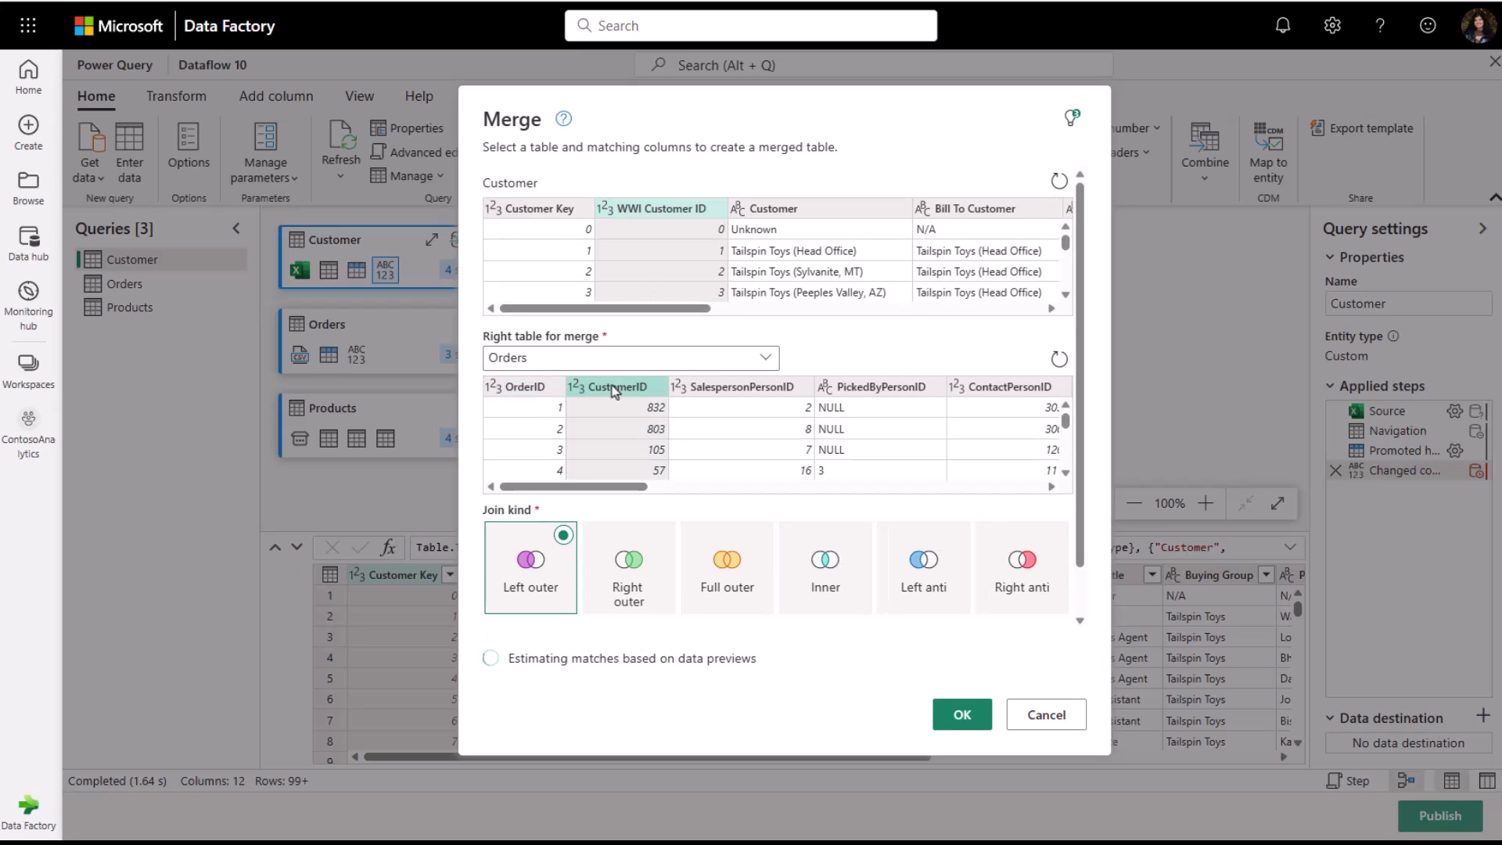
click(951, 715)
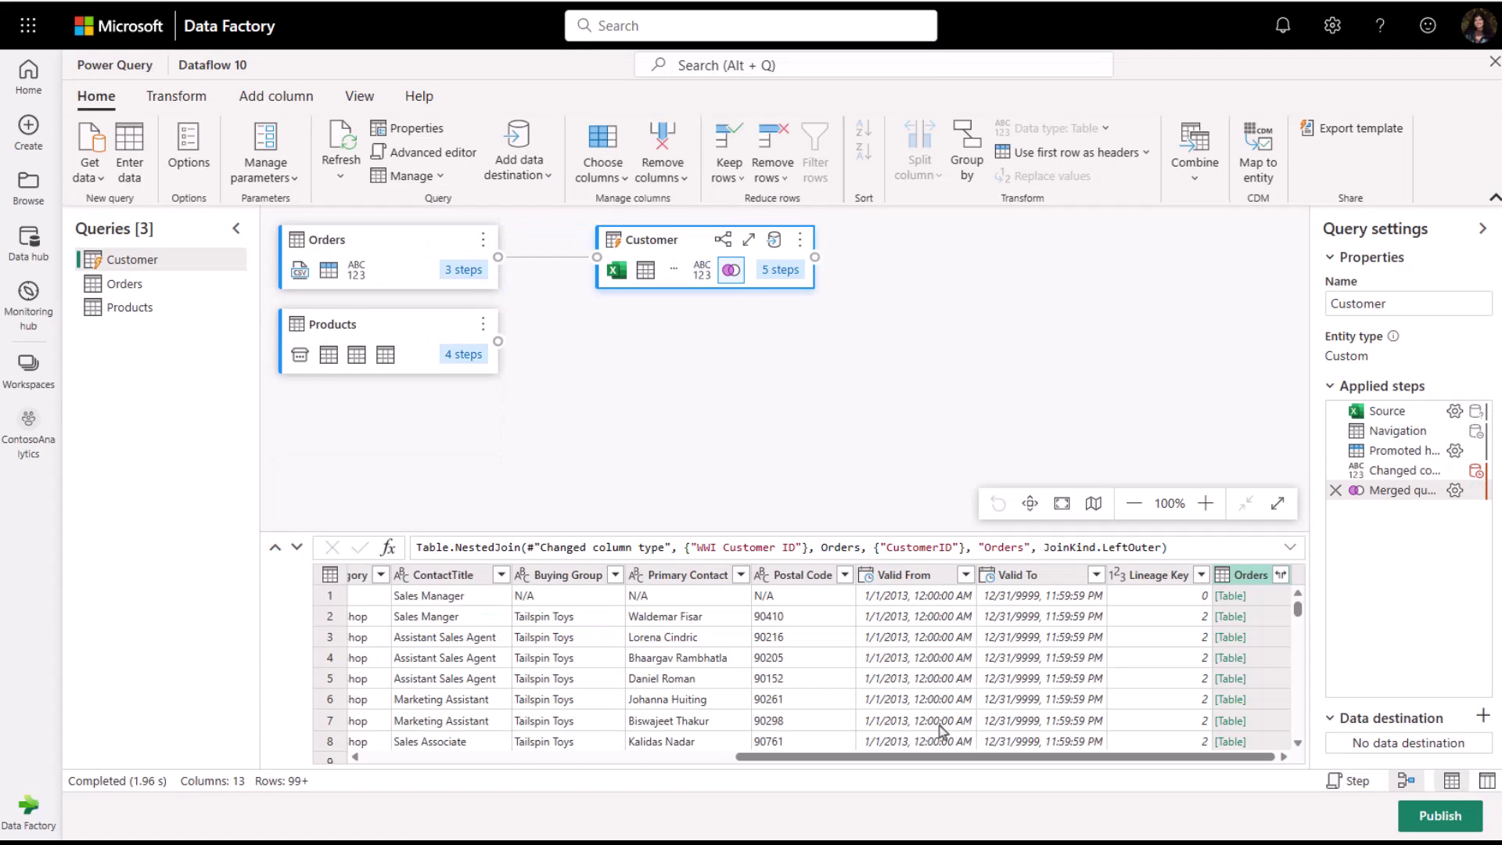
Group customer rows by ContactTitle with a row-count column named 'Number of titles'.
drag(929, 759, 545, 765)
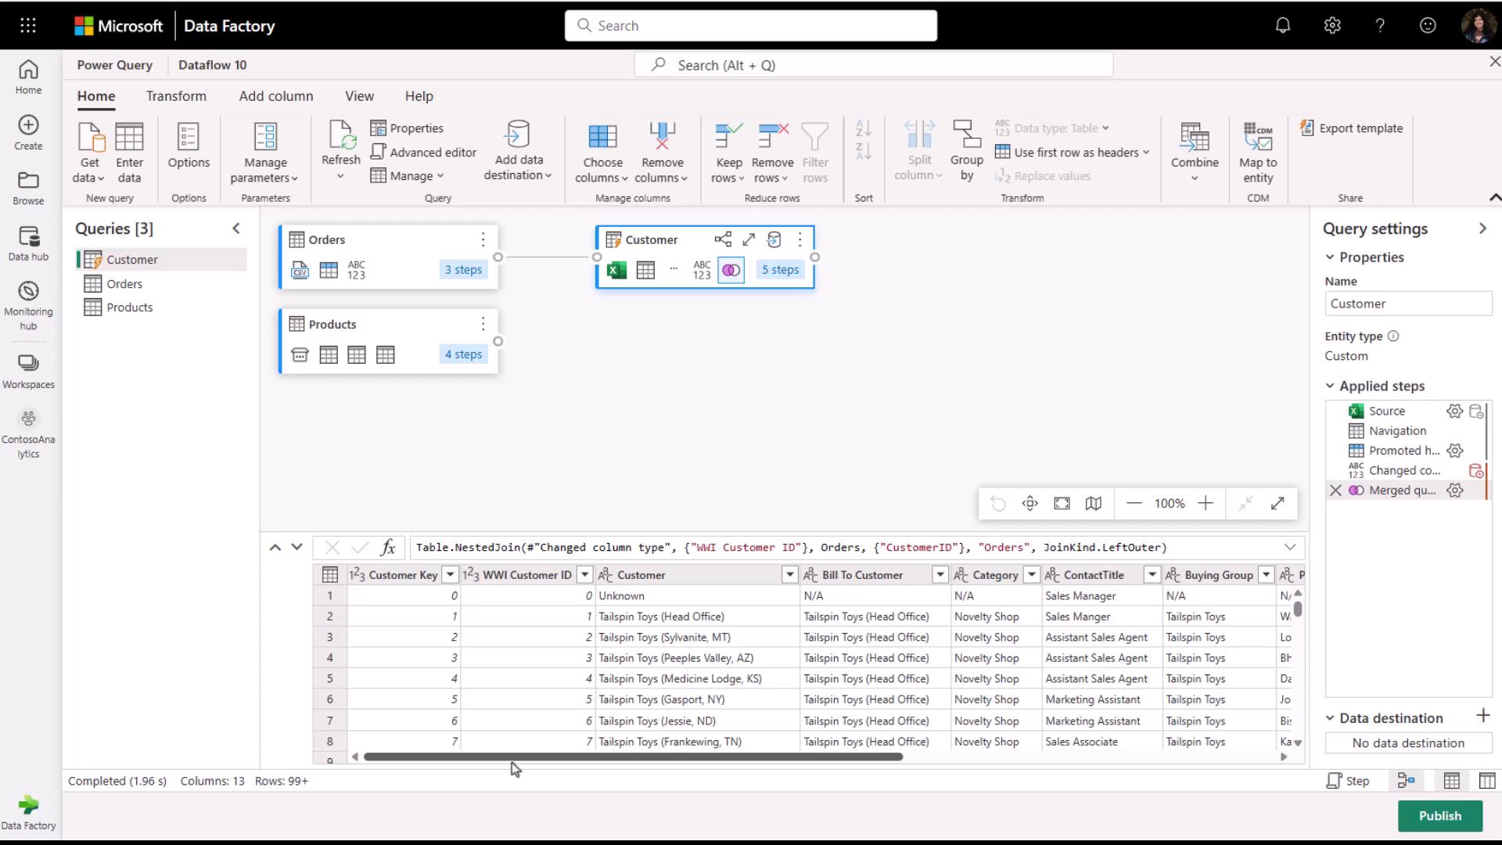
click(967, 168)
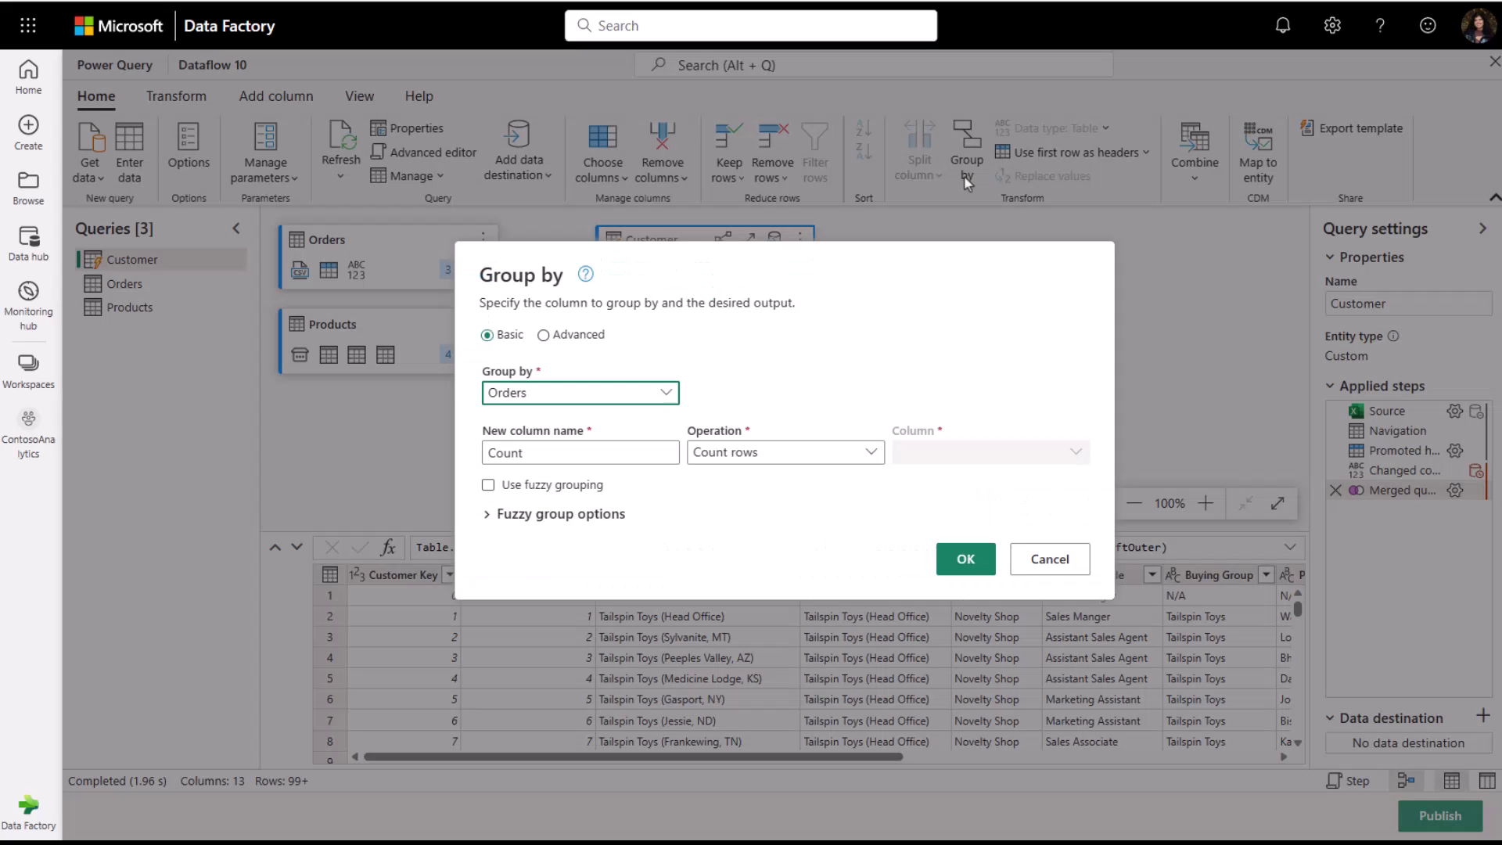
click(674, 395)
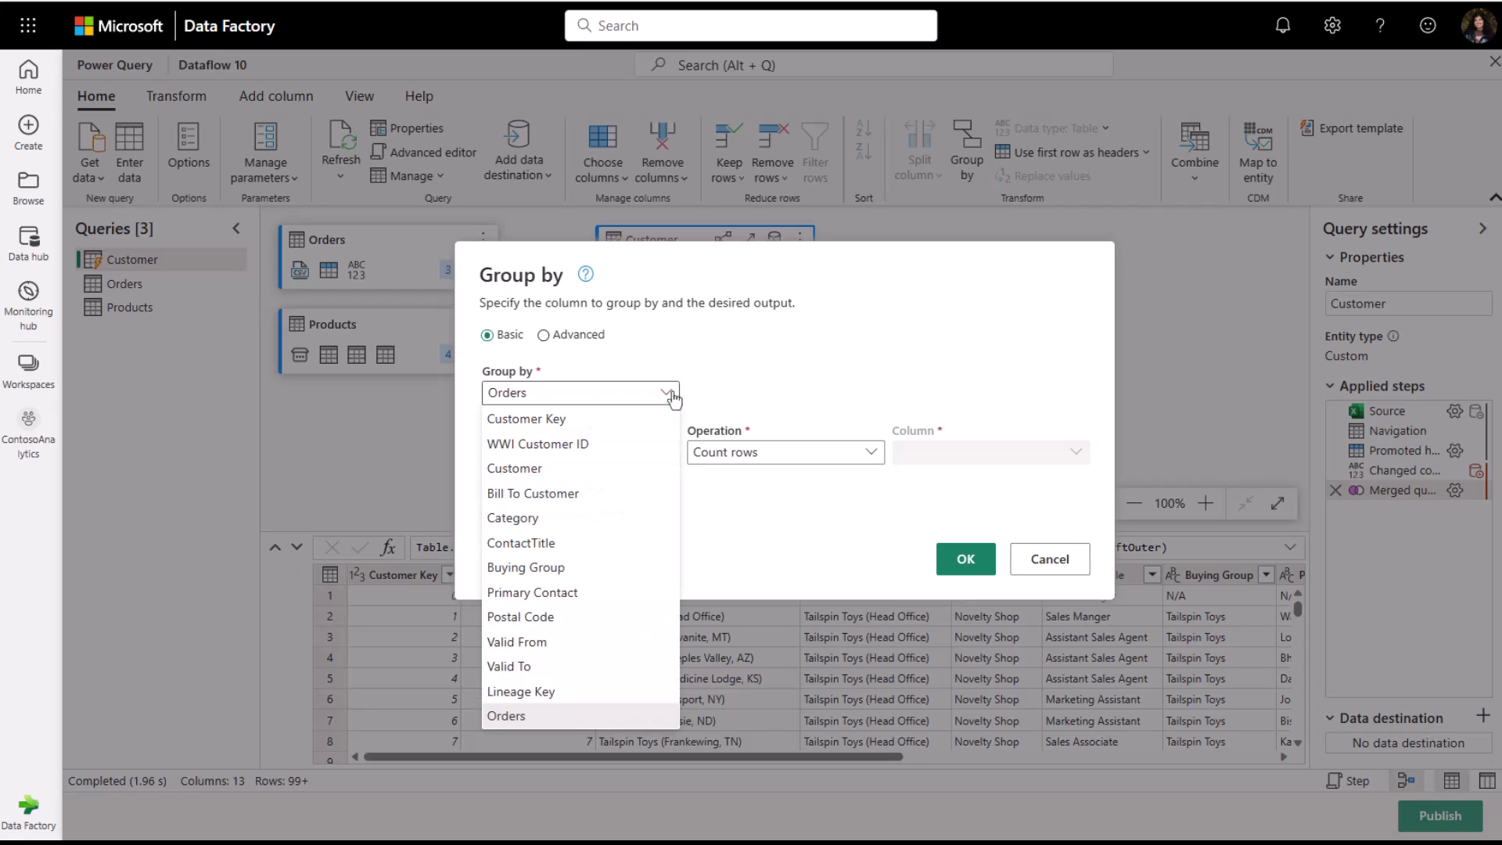
click(621, 541)
double_click(581, 453)
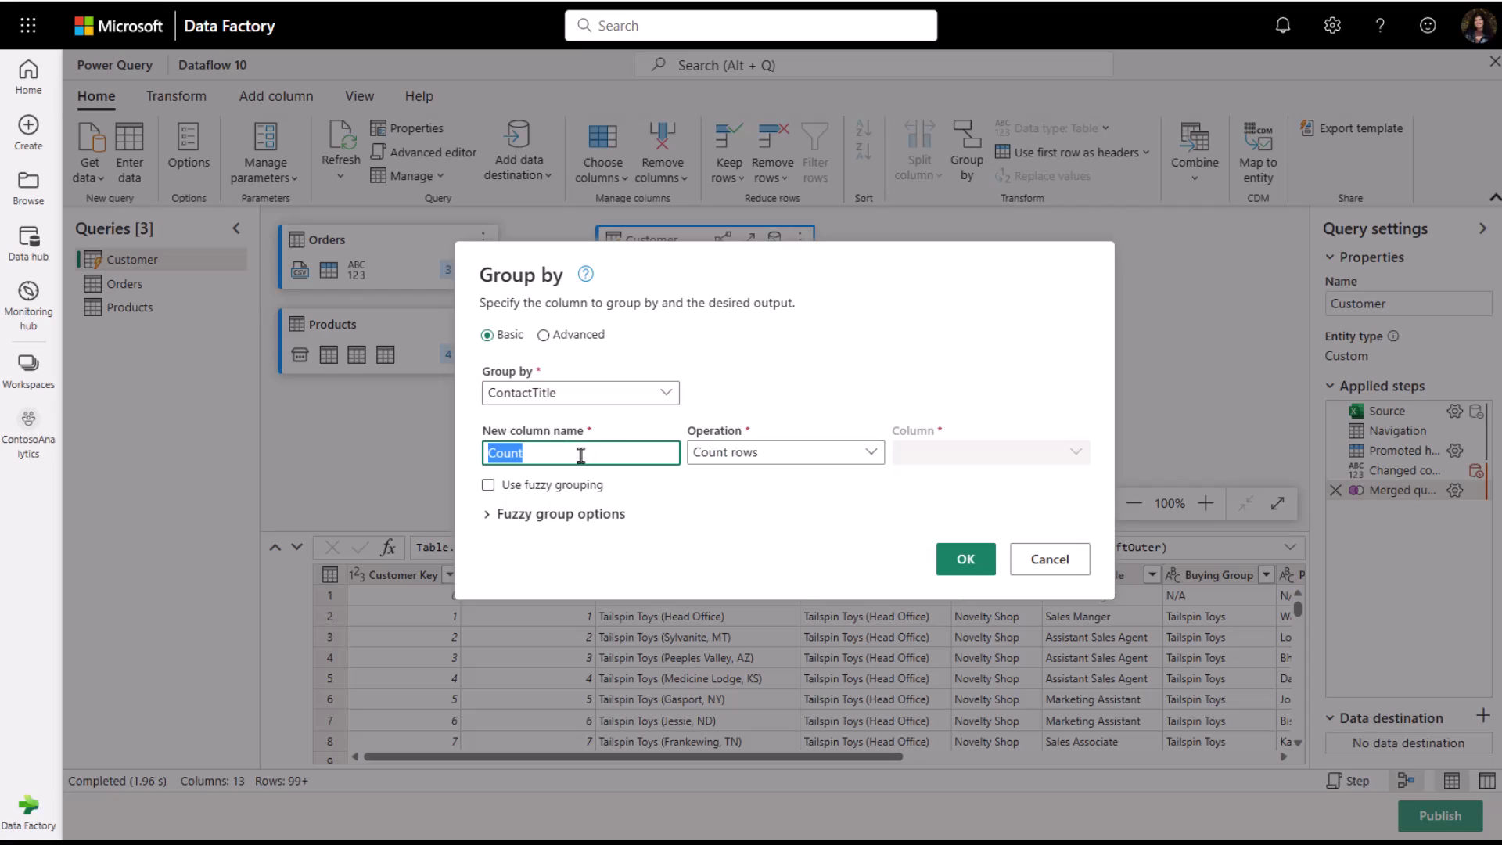
text(Number of titles)
click(967, 560)
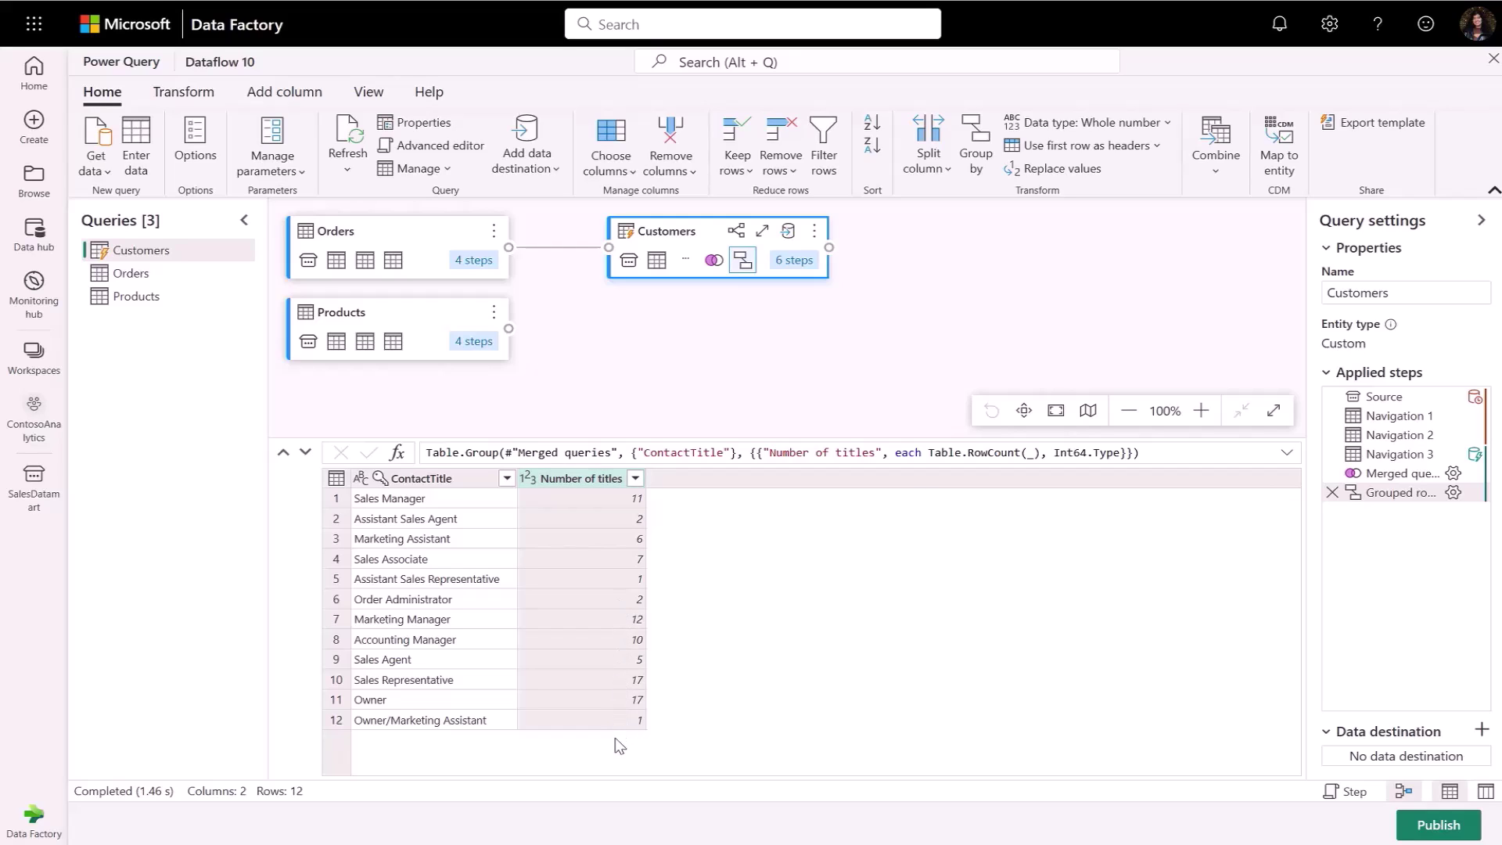
Pick a data destination for the Customers query and paste the server address.
click(544, 168)
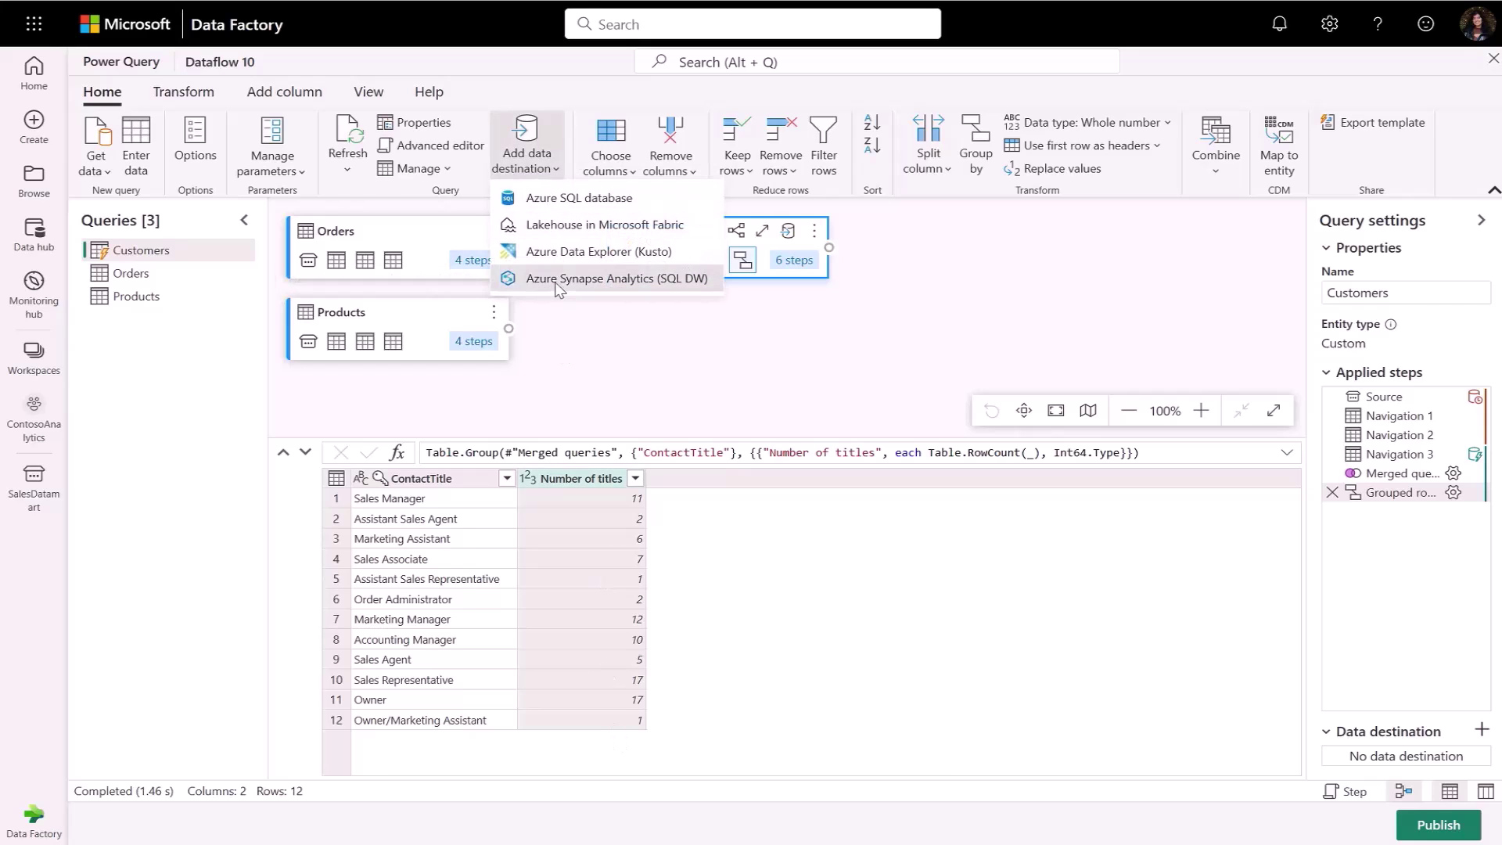
click(558, 279)
click(550, 208)
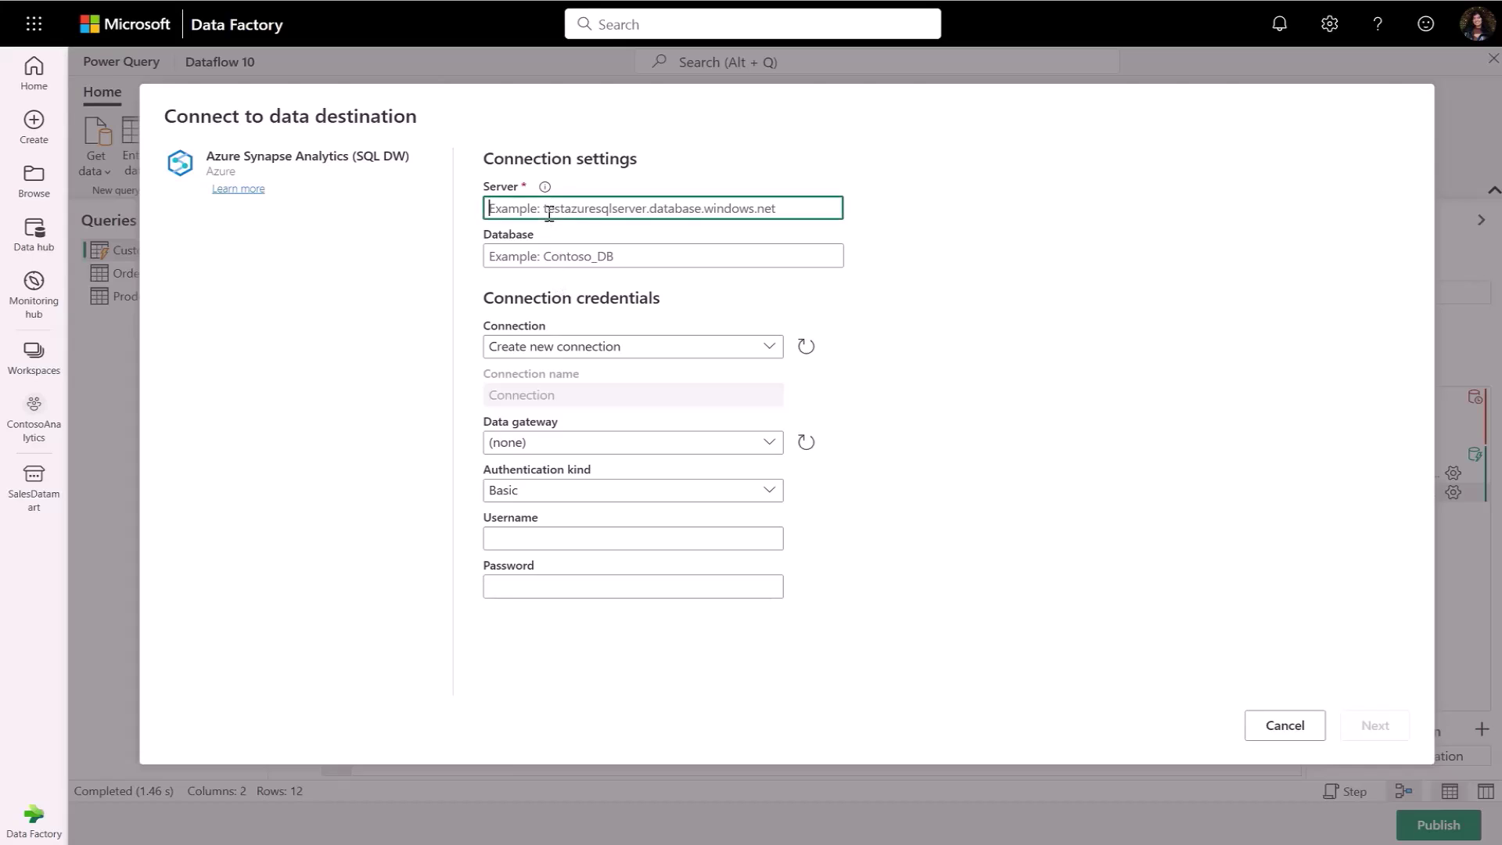
key(ctrl+v)
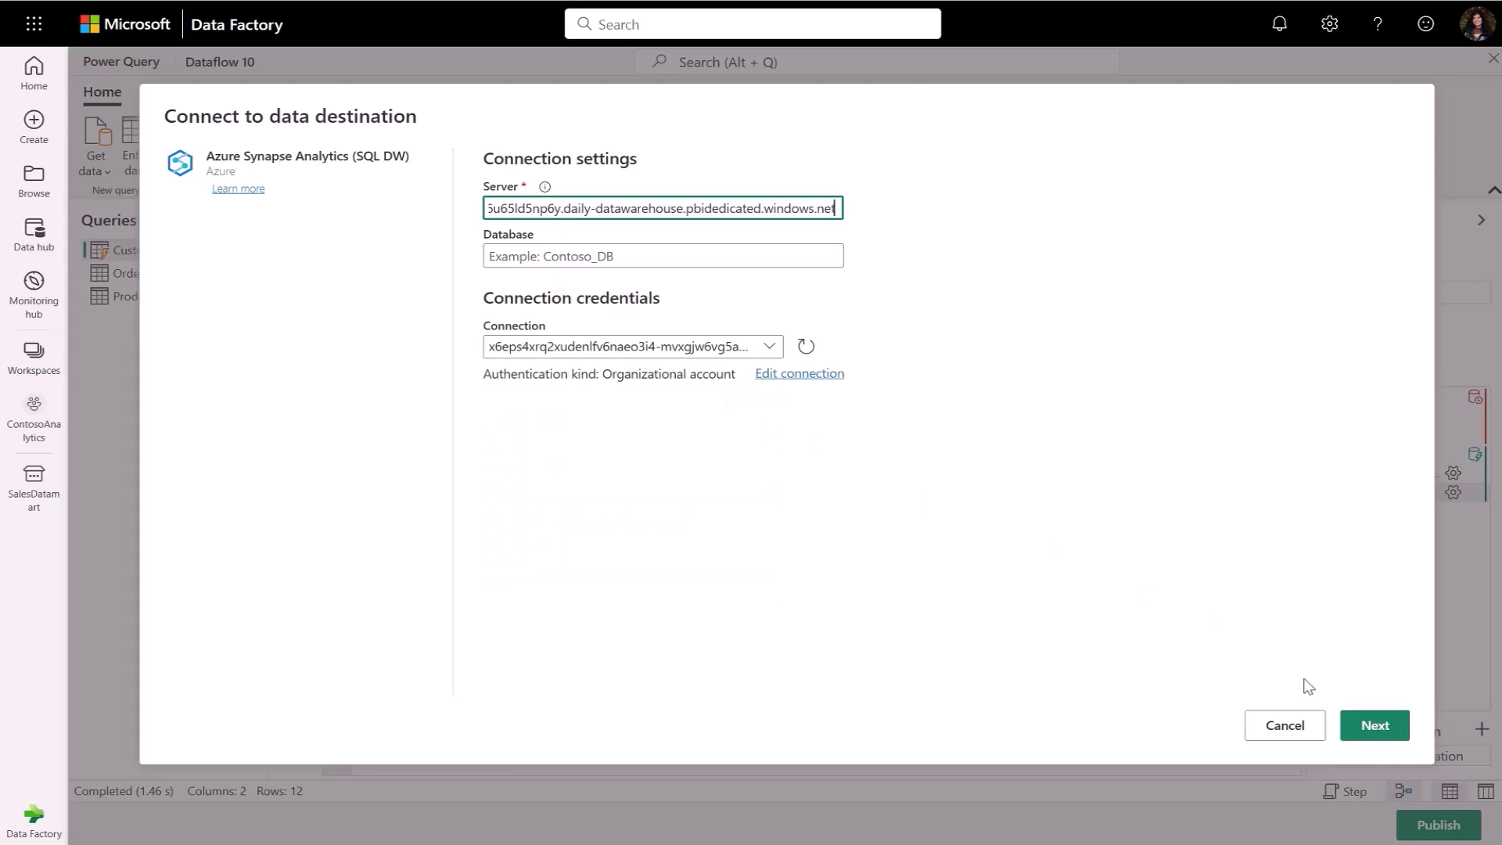
click(1352, 725)
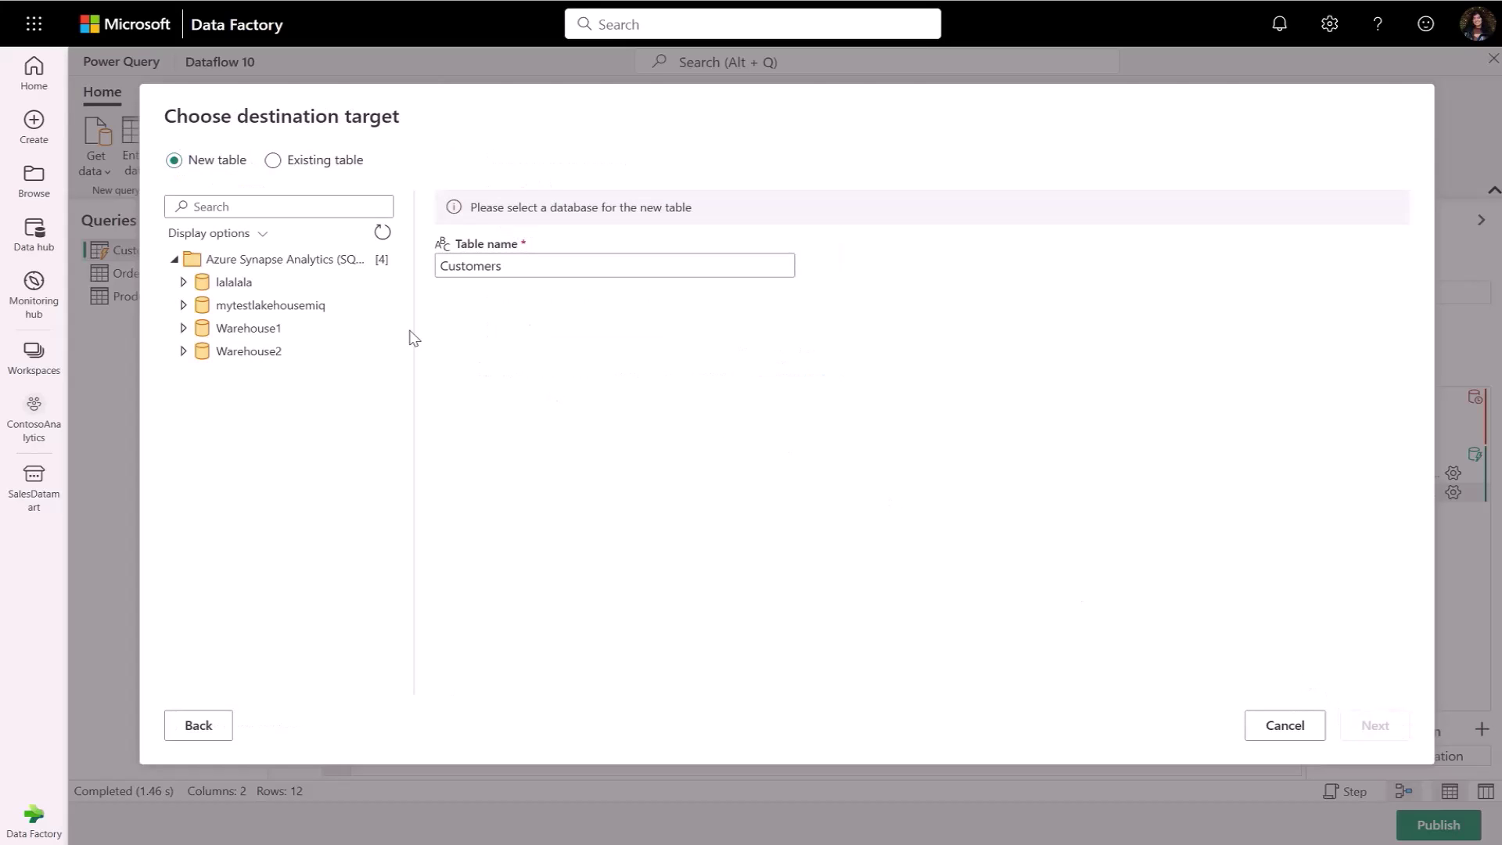
Create the new CustomersETL table in mytestlakehousemiq and save settings with Replace.
click(317, 306)
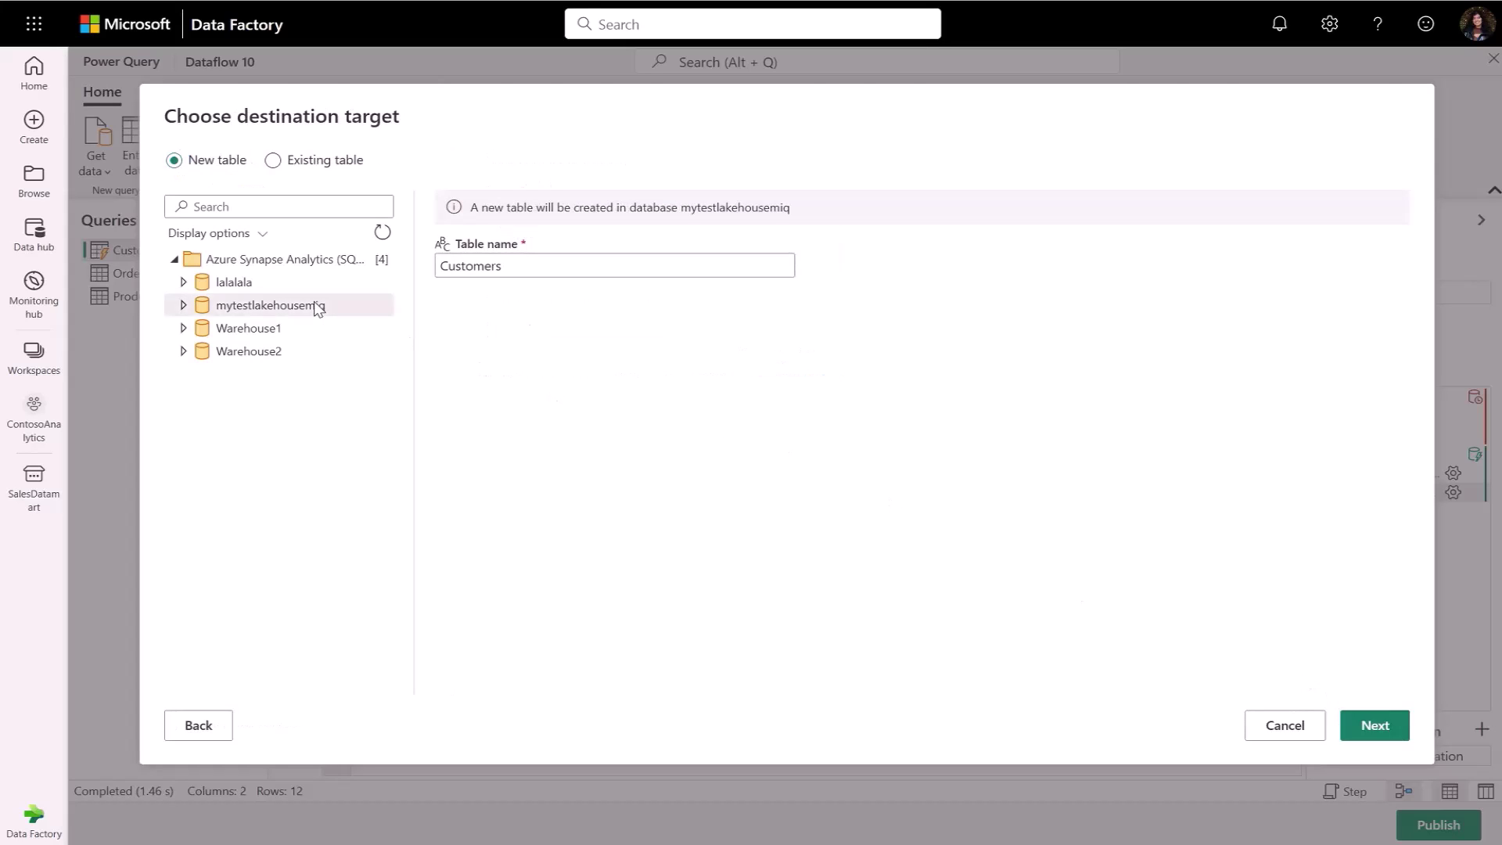
click(522, 270)
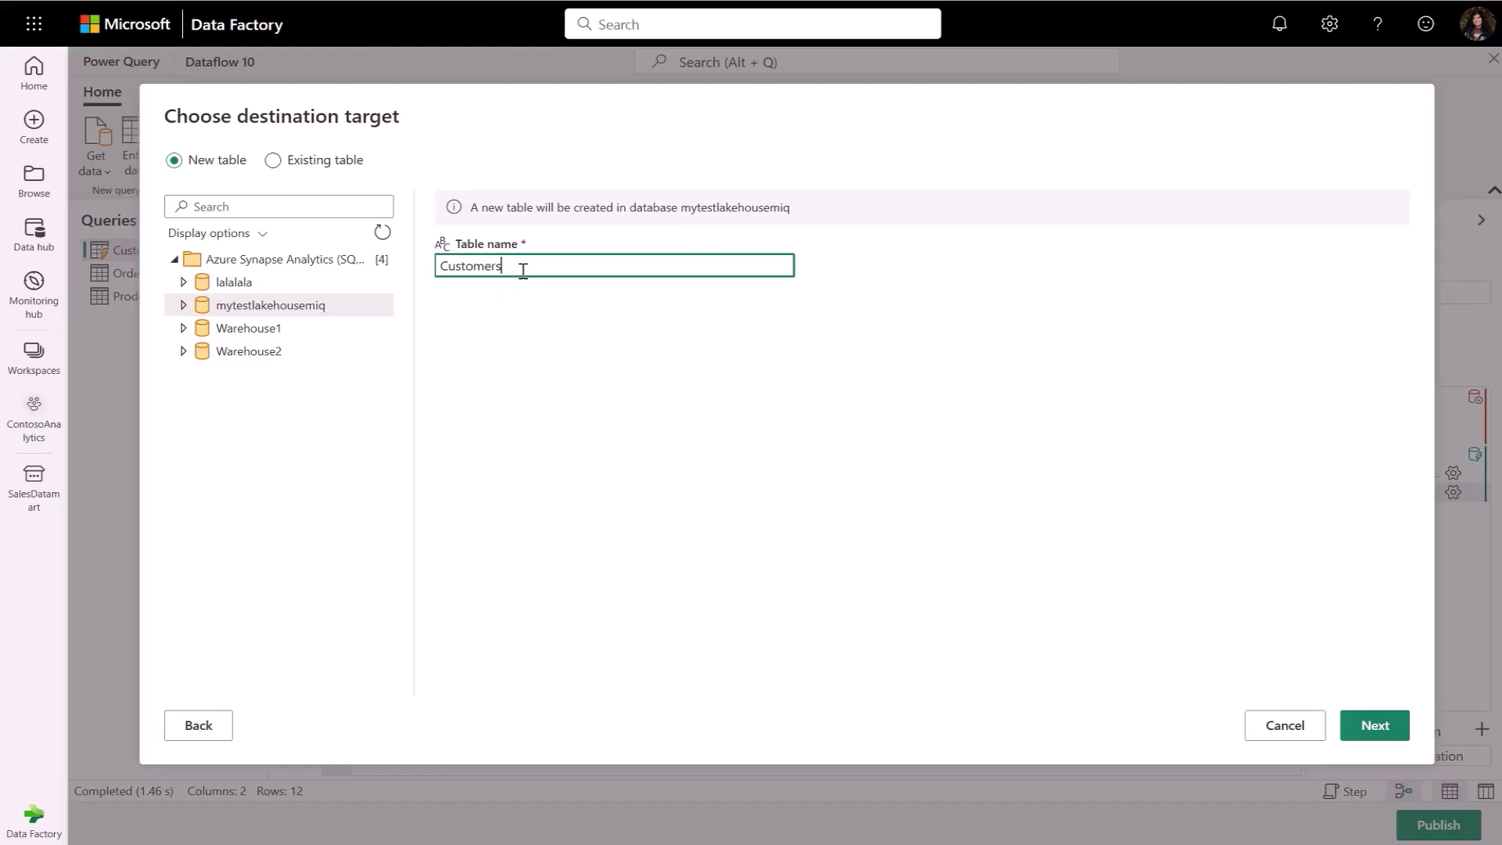
text(ETL)
click(1362, 718)
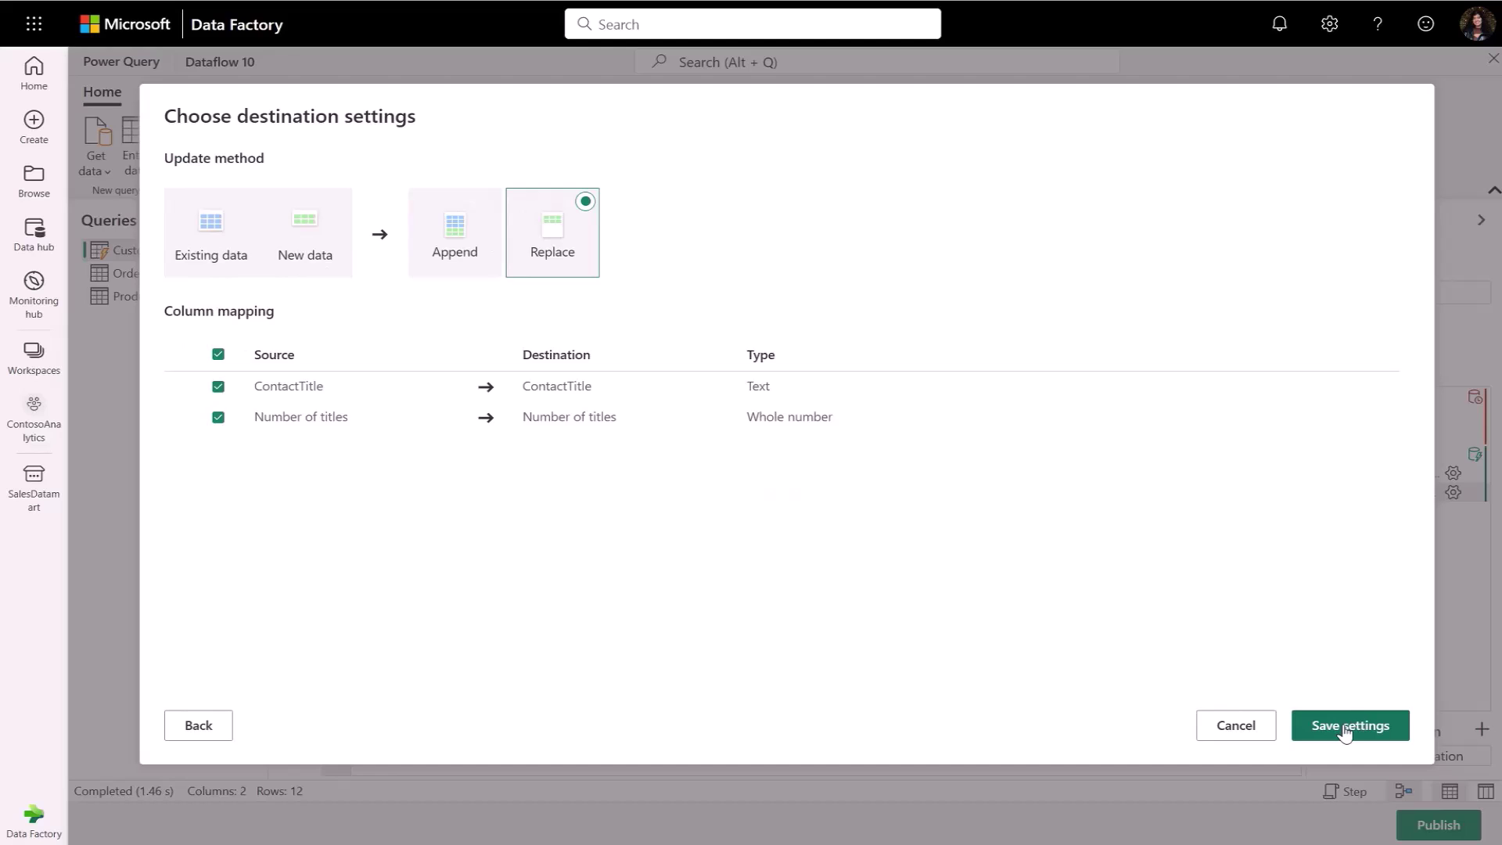
click(1346, 725)
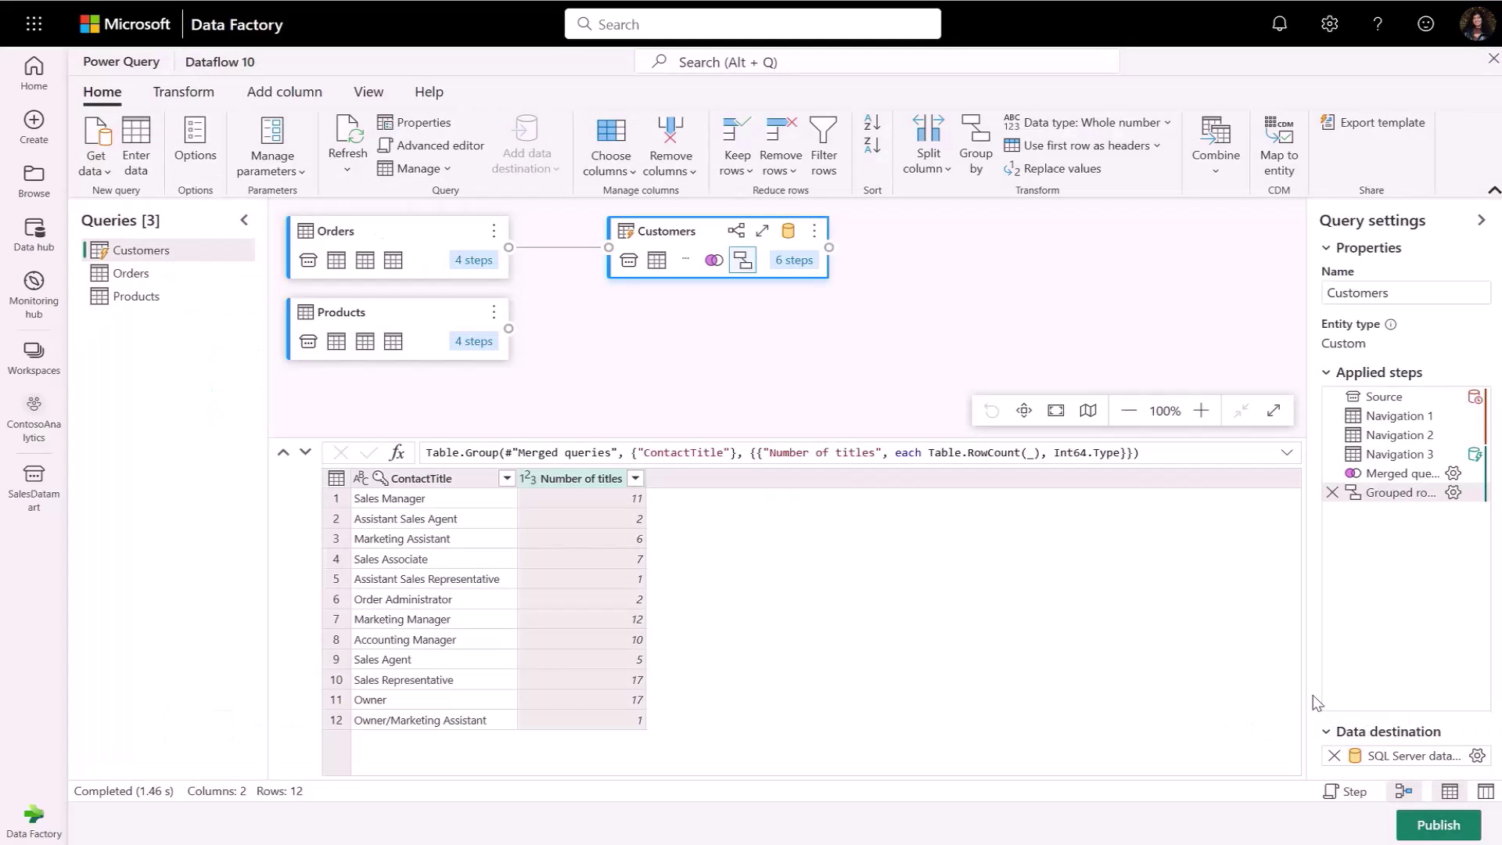
Change the dataflow's name to 'contosodataflow' and publish it.
click(220, 62)
drag(186, 103, 84, 99)
text(contosodataflow)
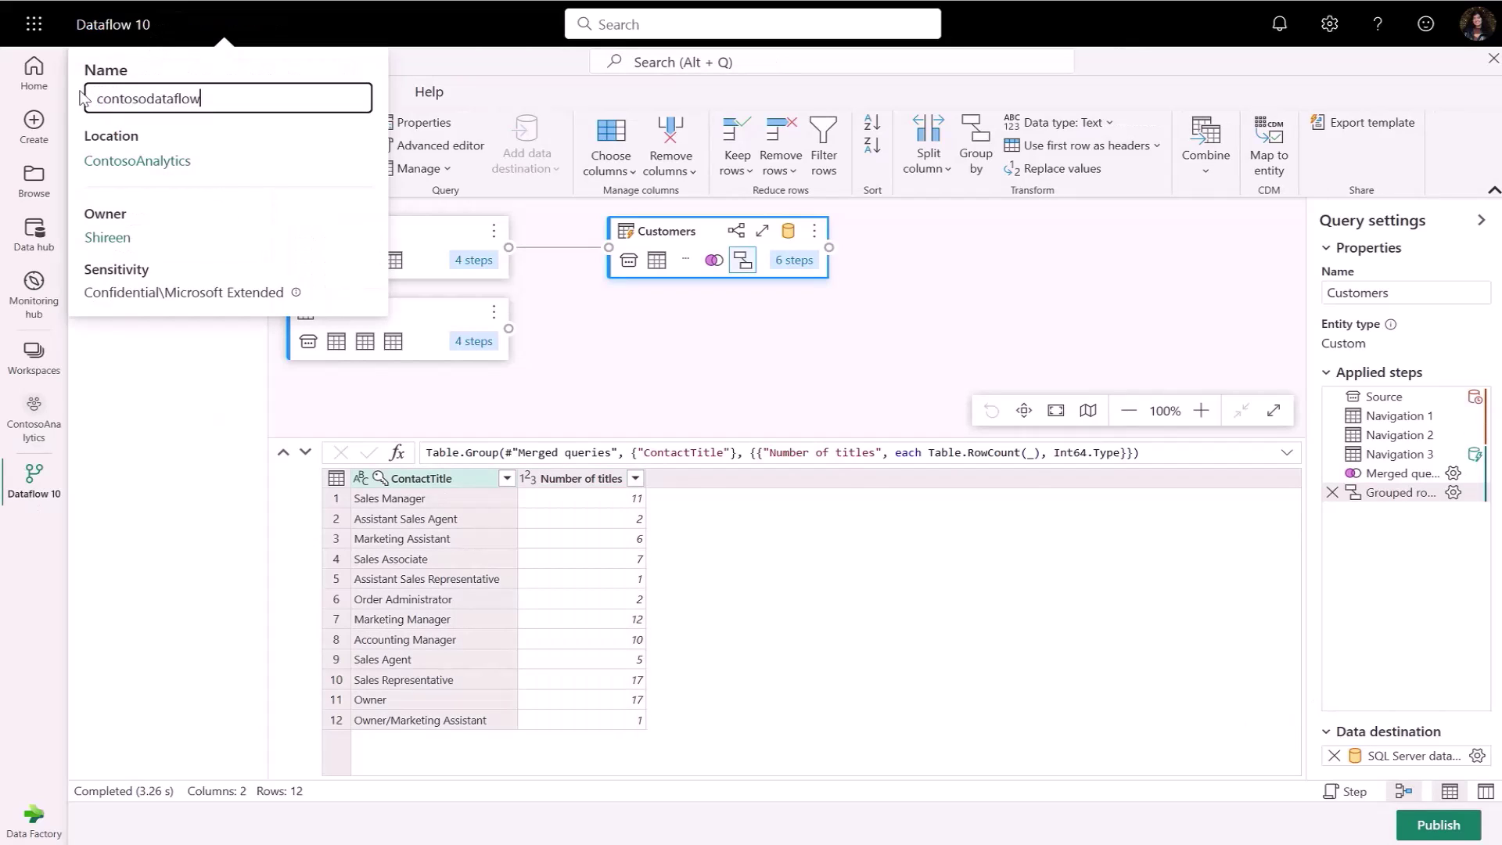
key(Return)
click(1440, 823)
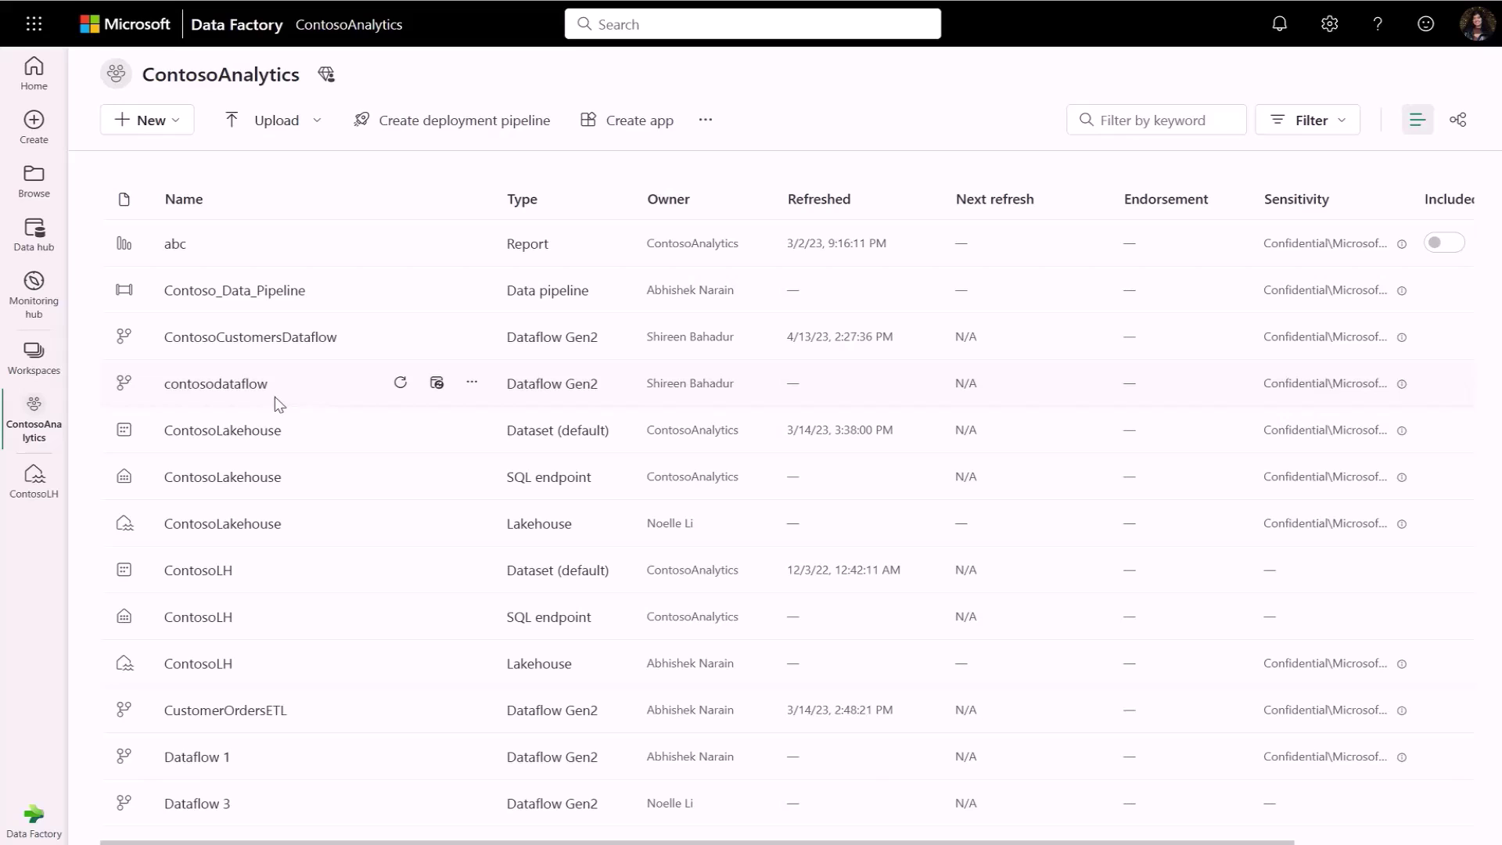
From the ContosoLH lakehouse, create a new data pipeline named 'demo-pipeline'.
click(34, 488)
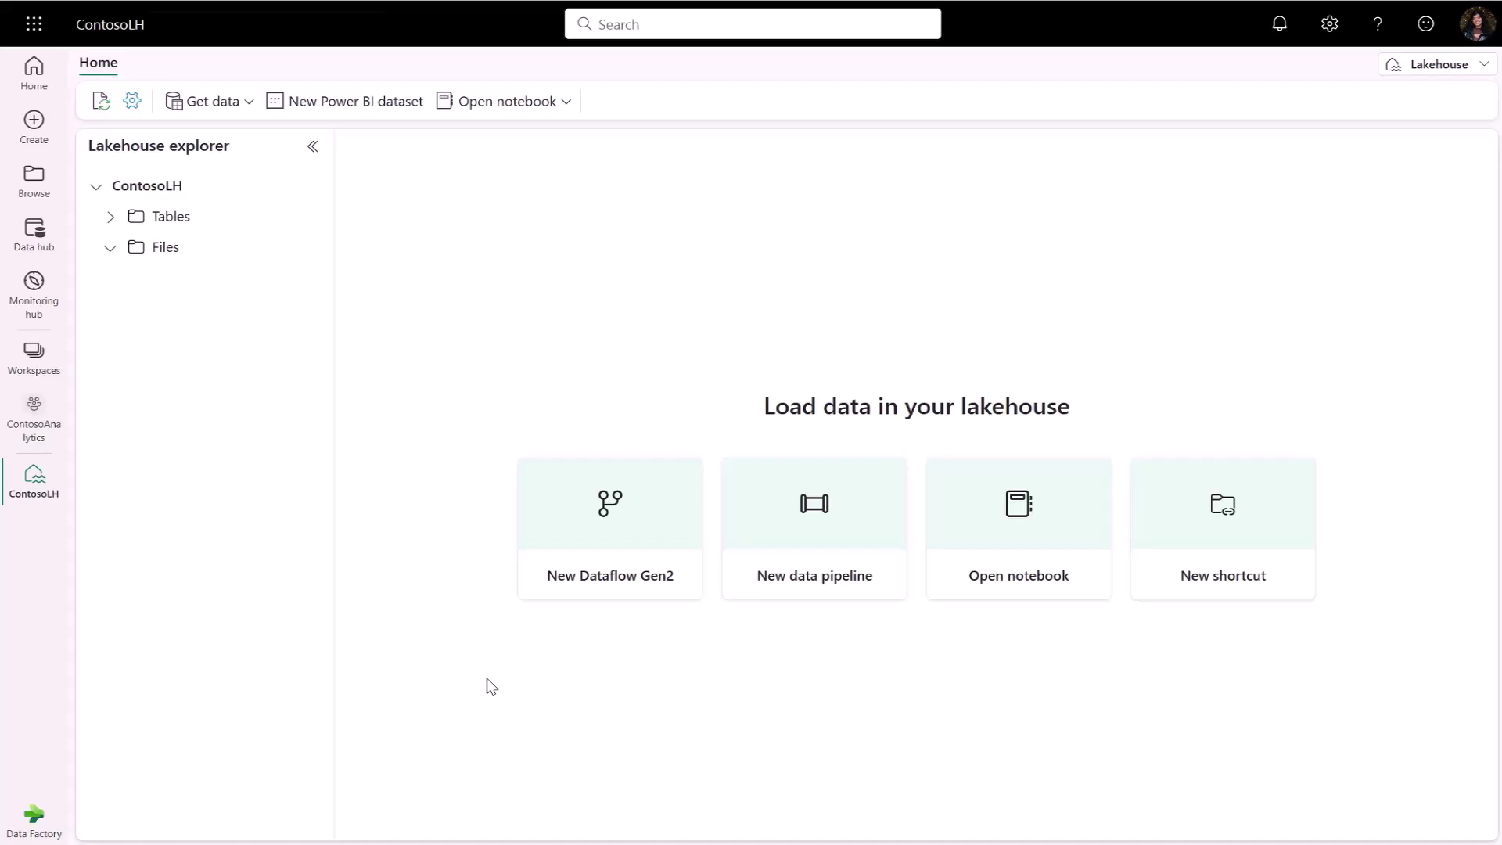
click(806, 577)
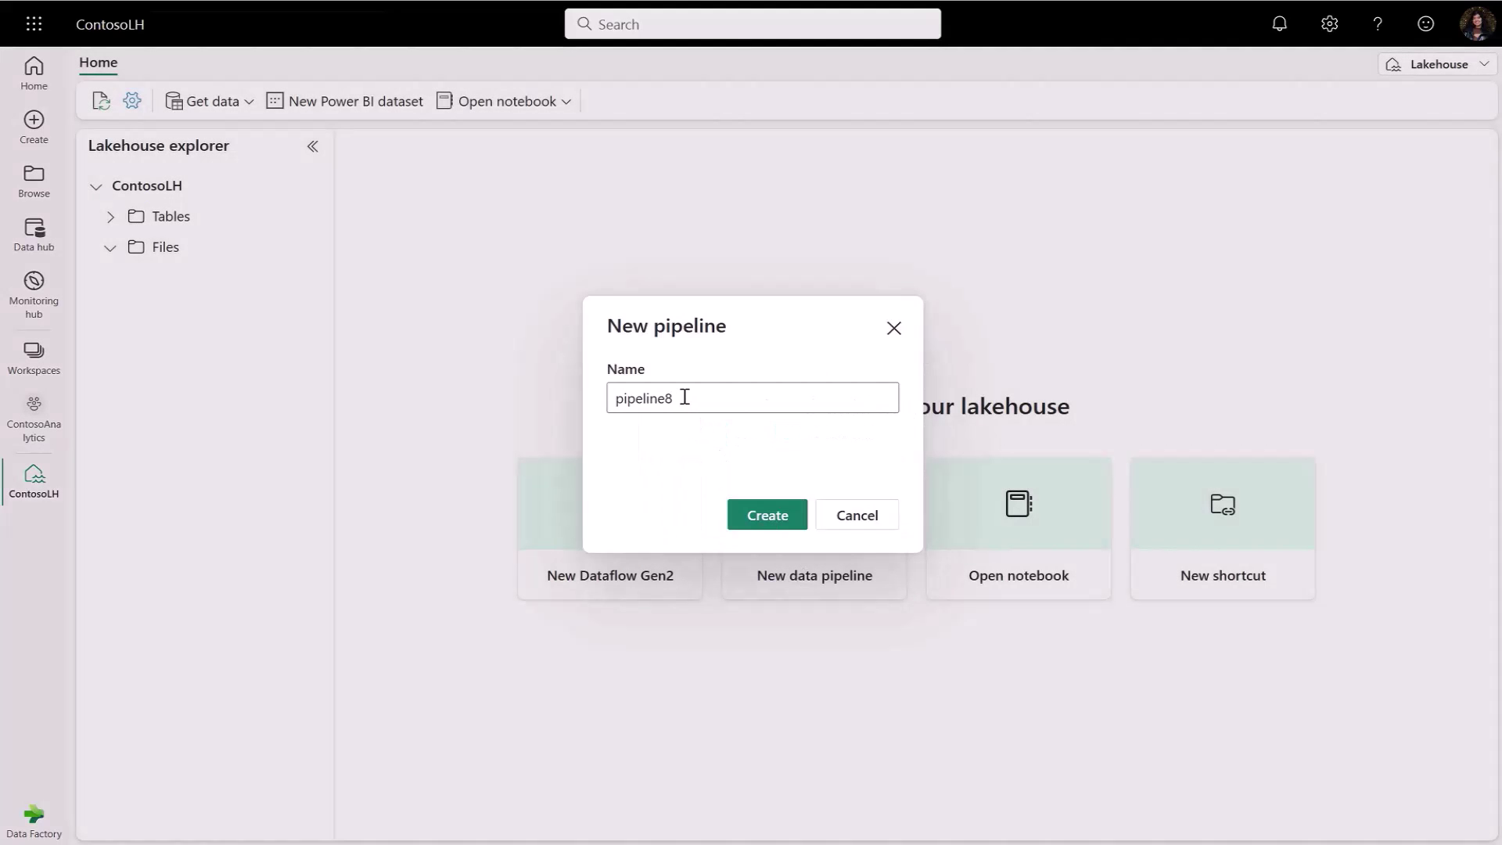
double_click(676, 398)
text(demo-pipeline)
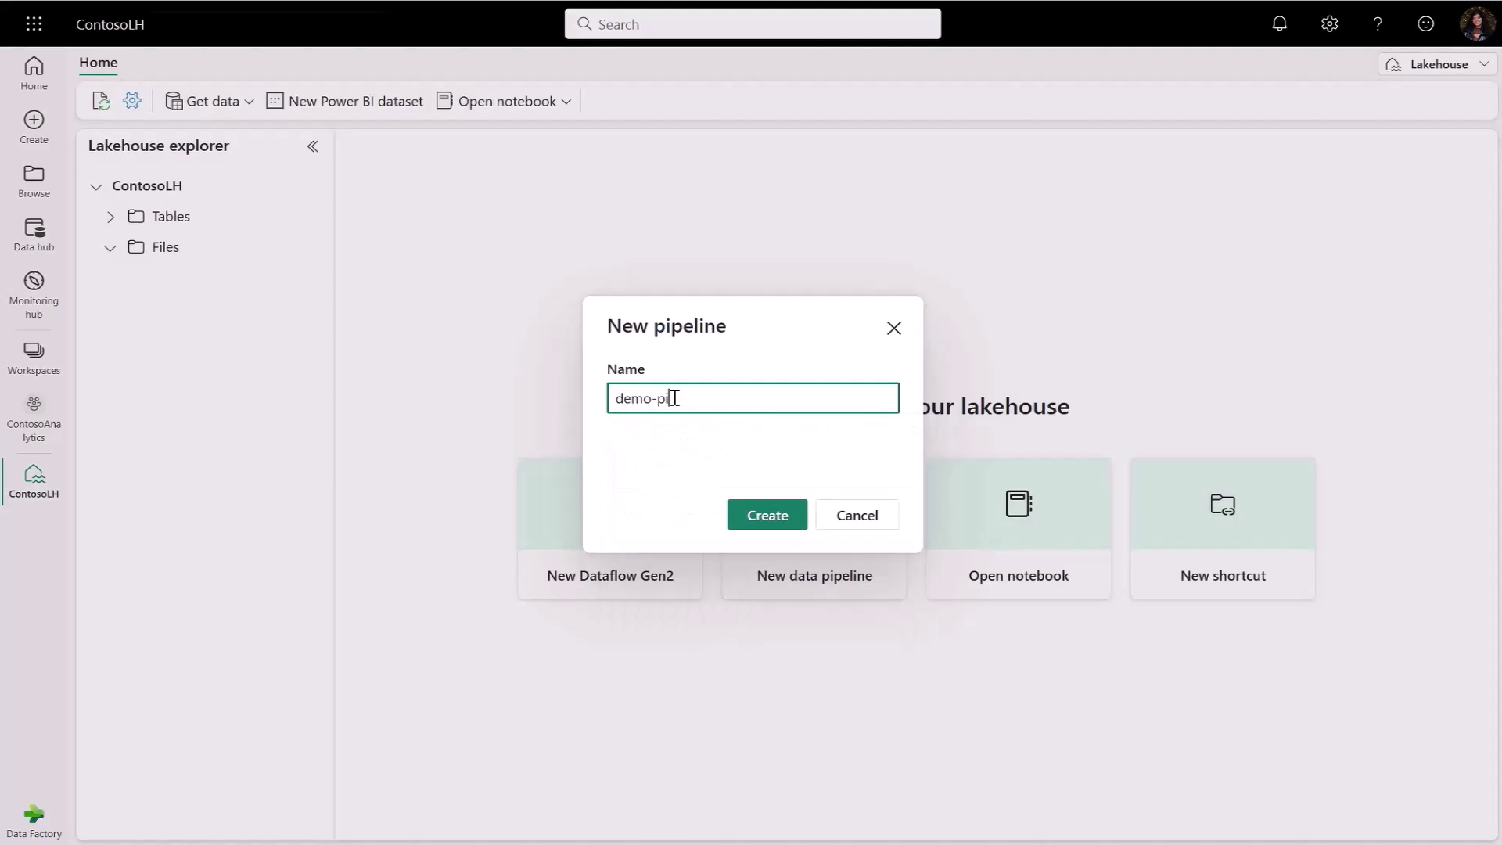
click(755, 516)
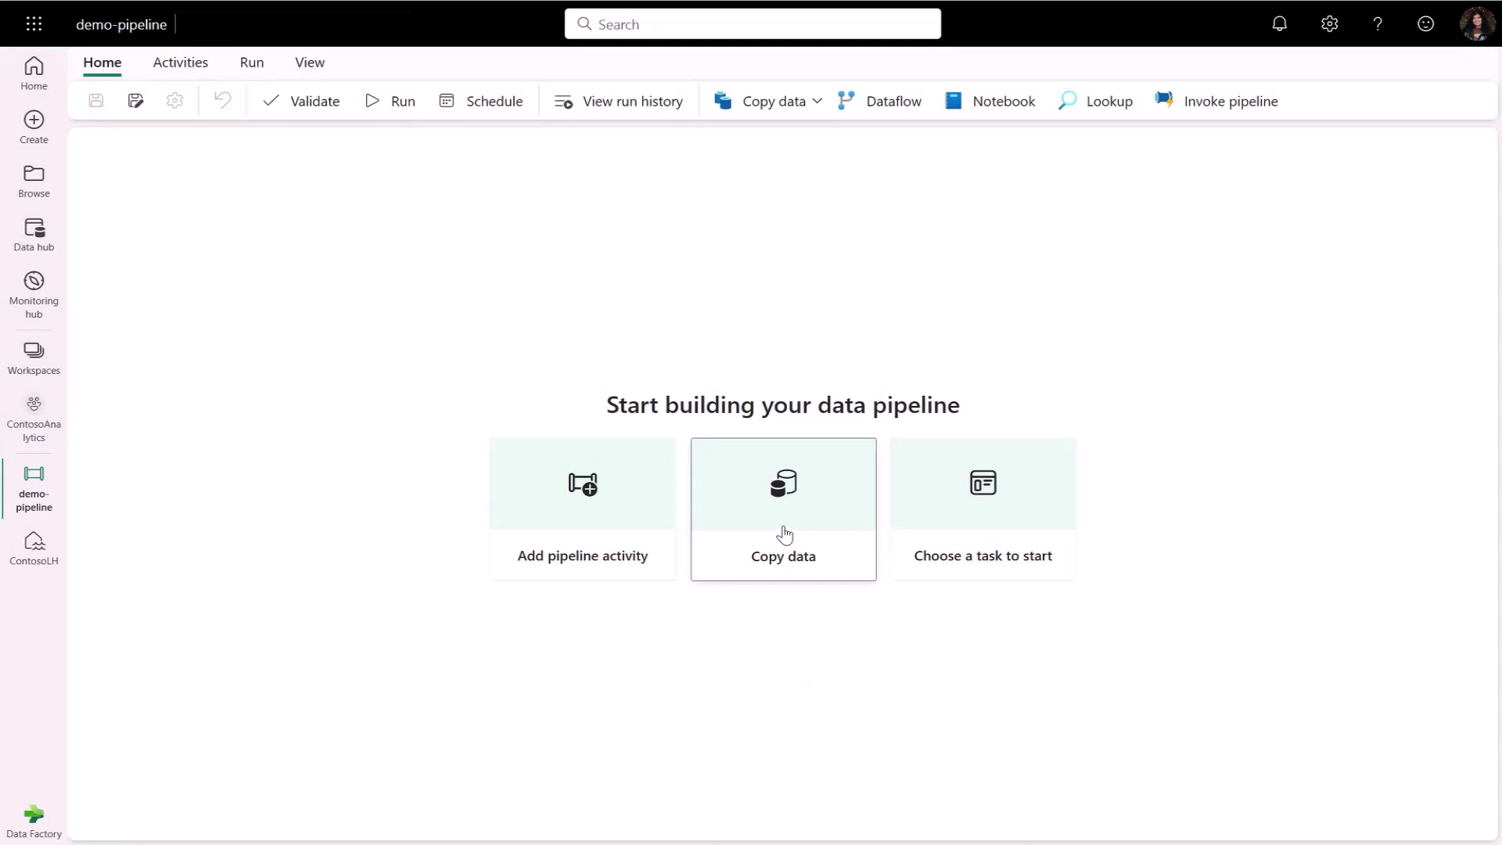
Start a Copy data job from Azure SQL Database using the AdventureWorks connection.
click(785, 535)
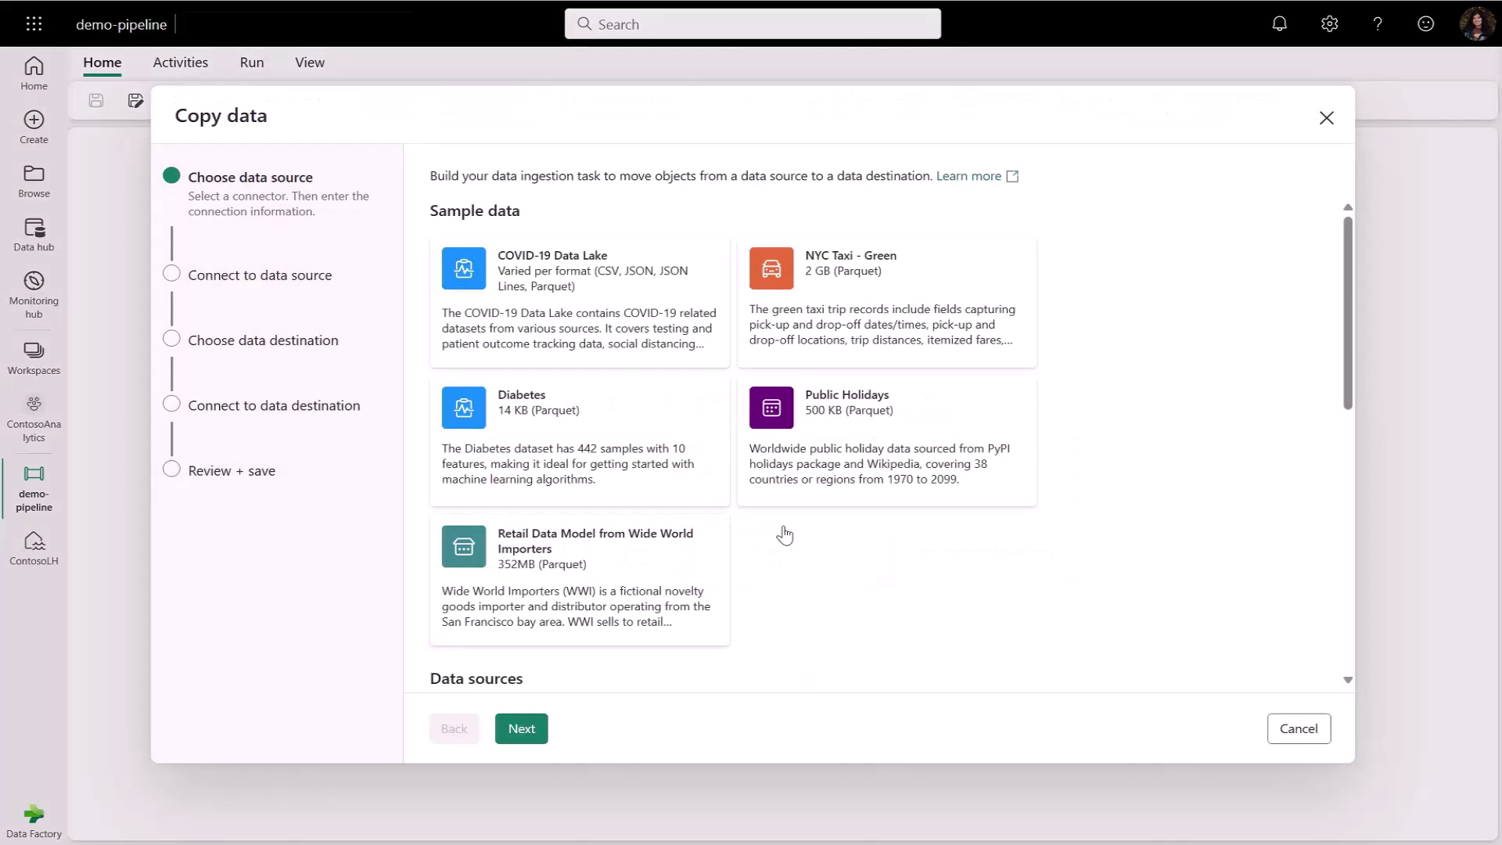
scroll(768, 582, down, 3)
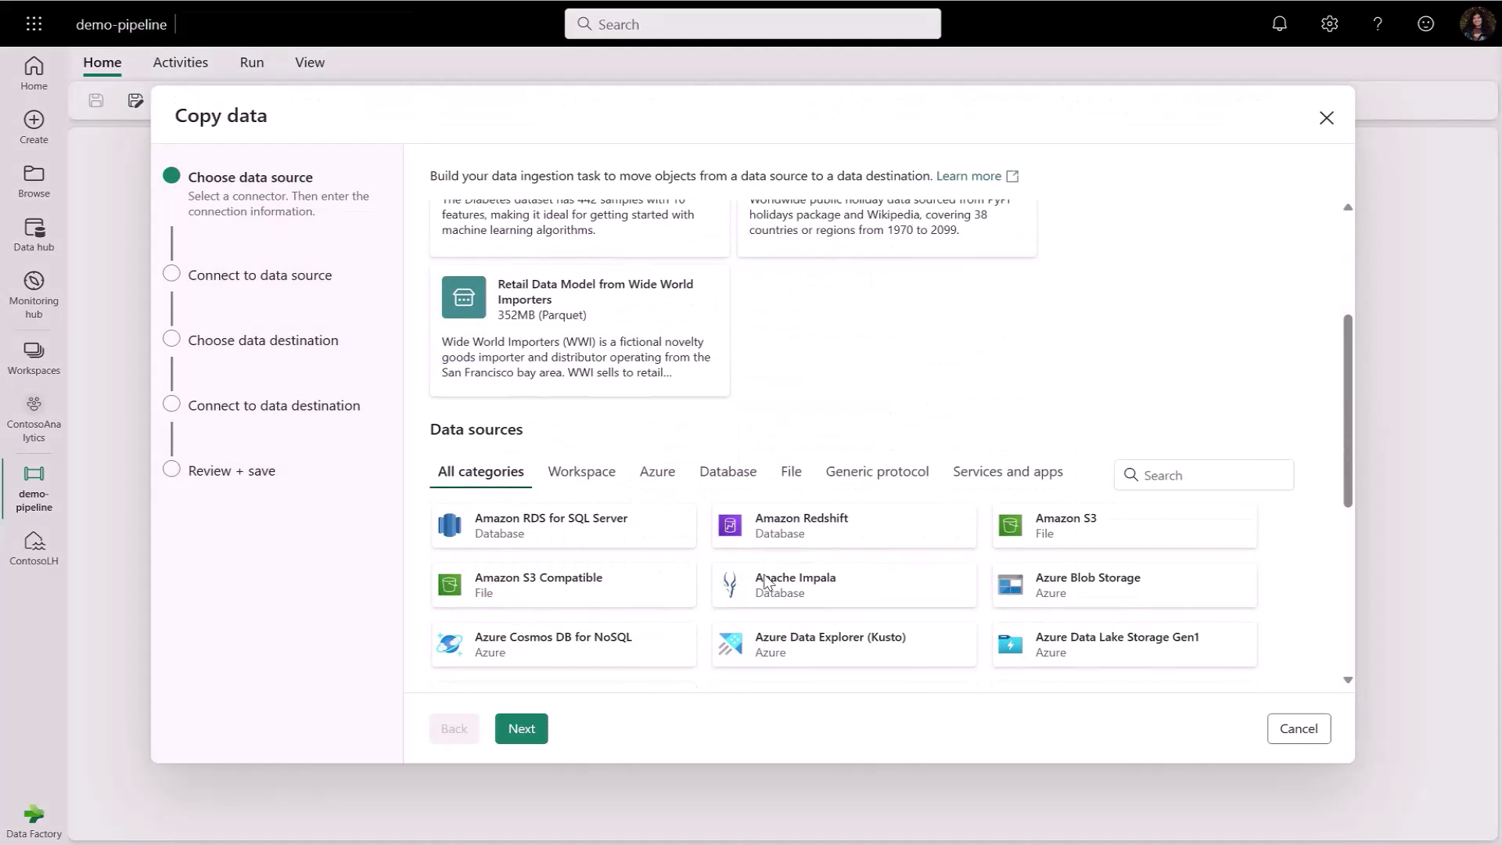
scroll(766, 580, down, 2)
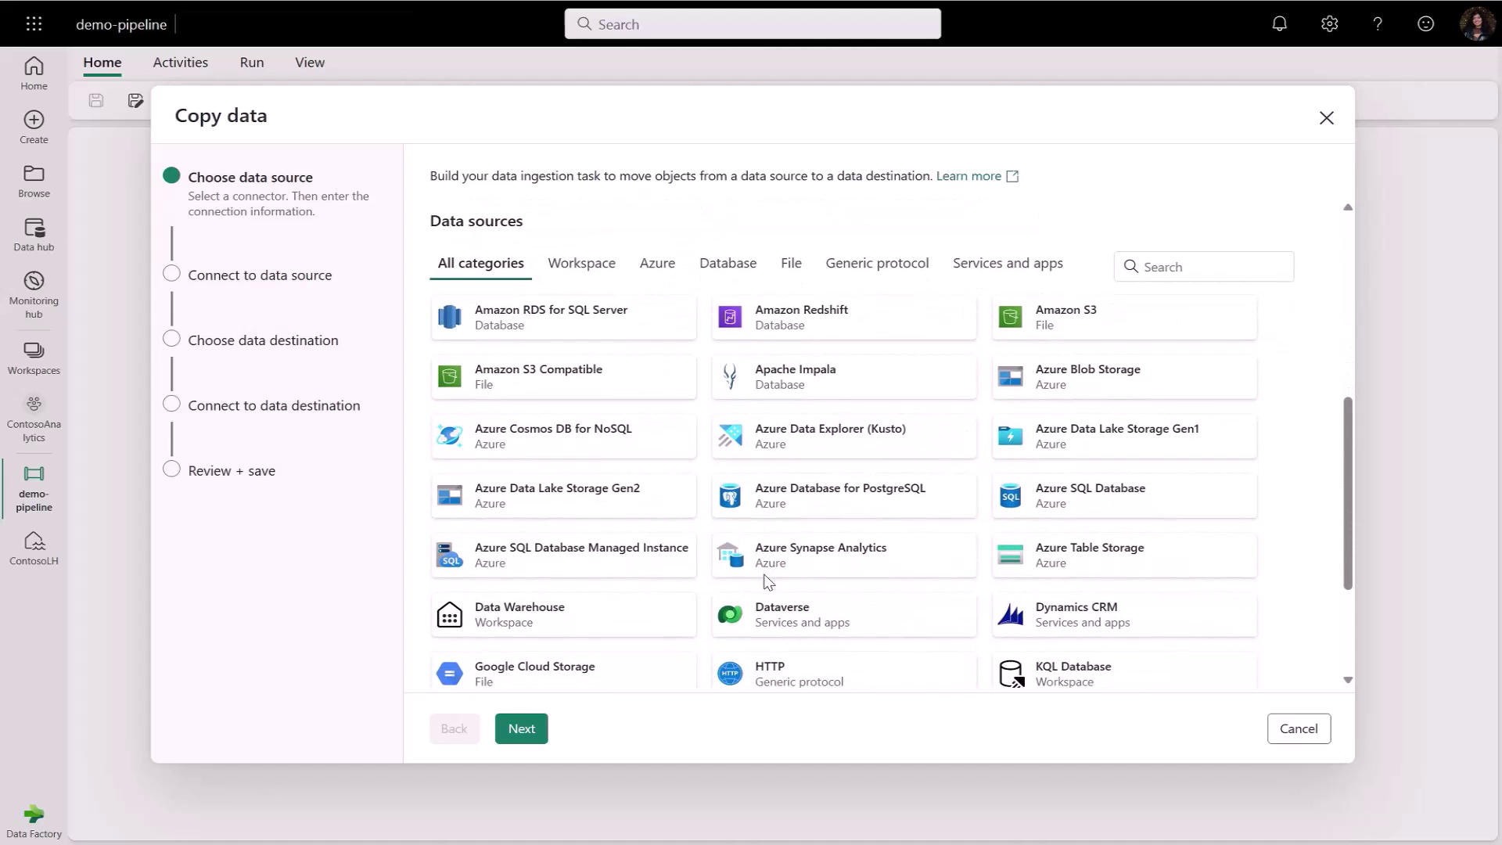
click(1030, 505)
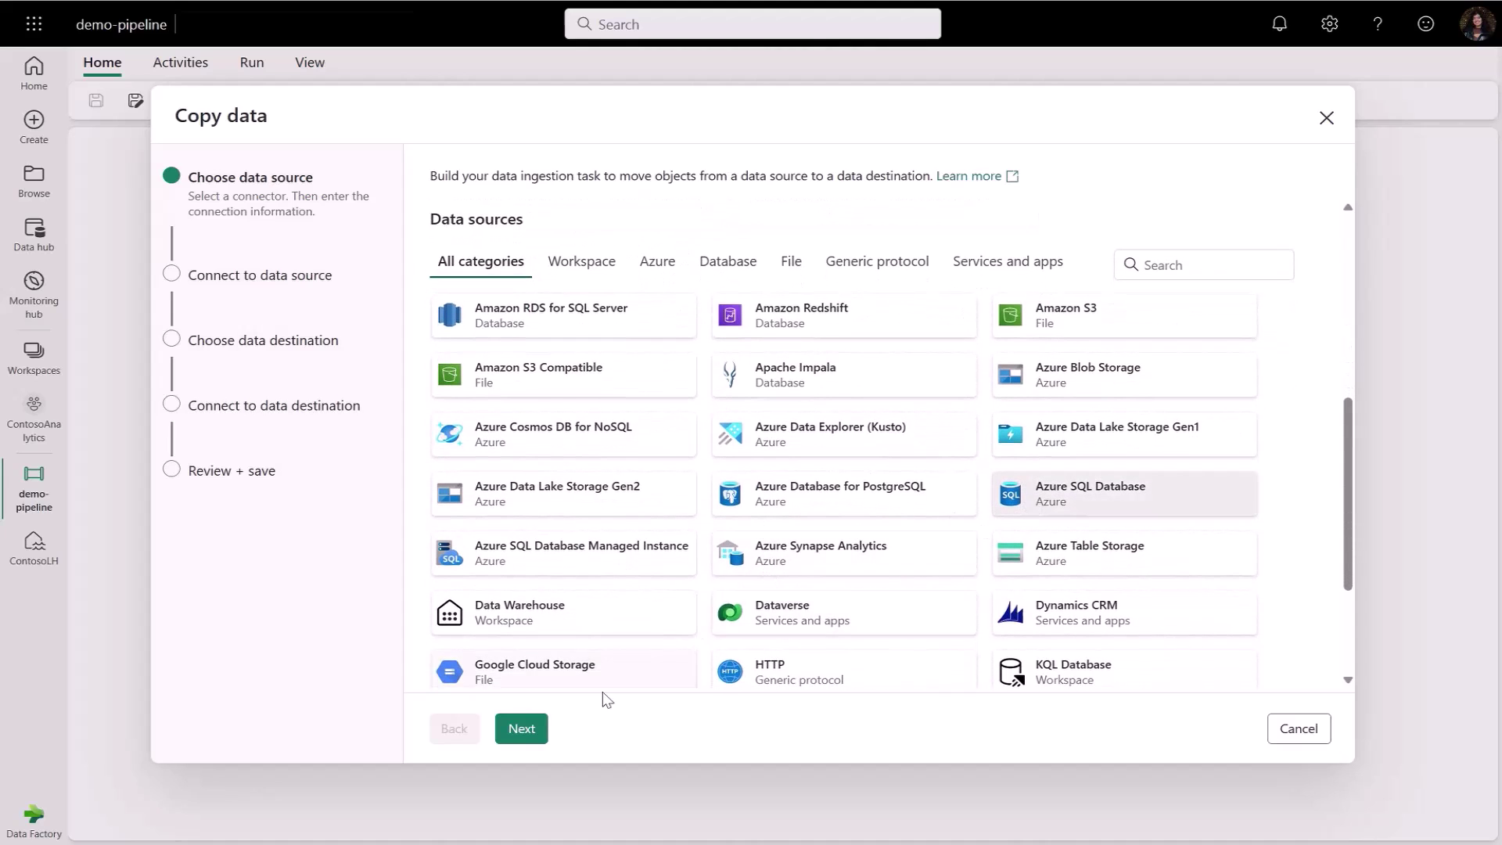
click(537, 737)
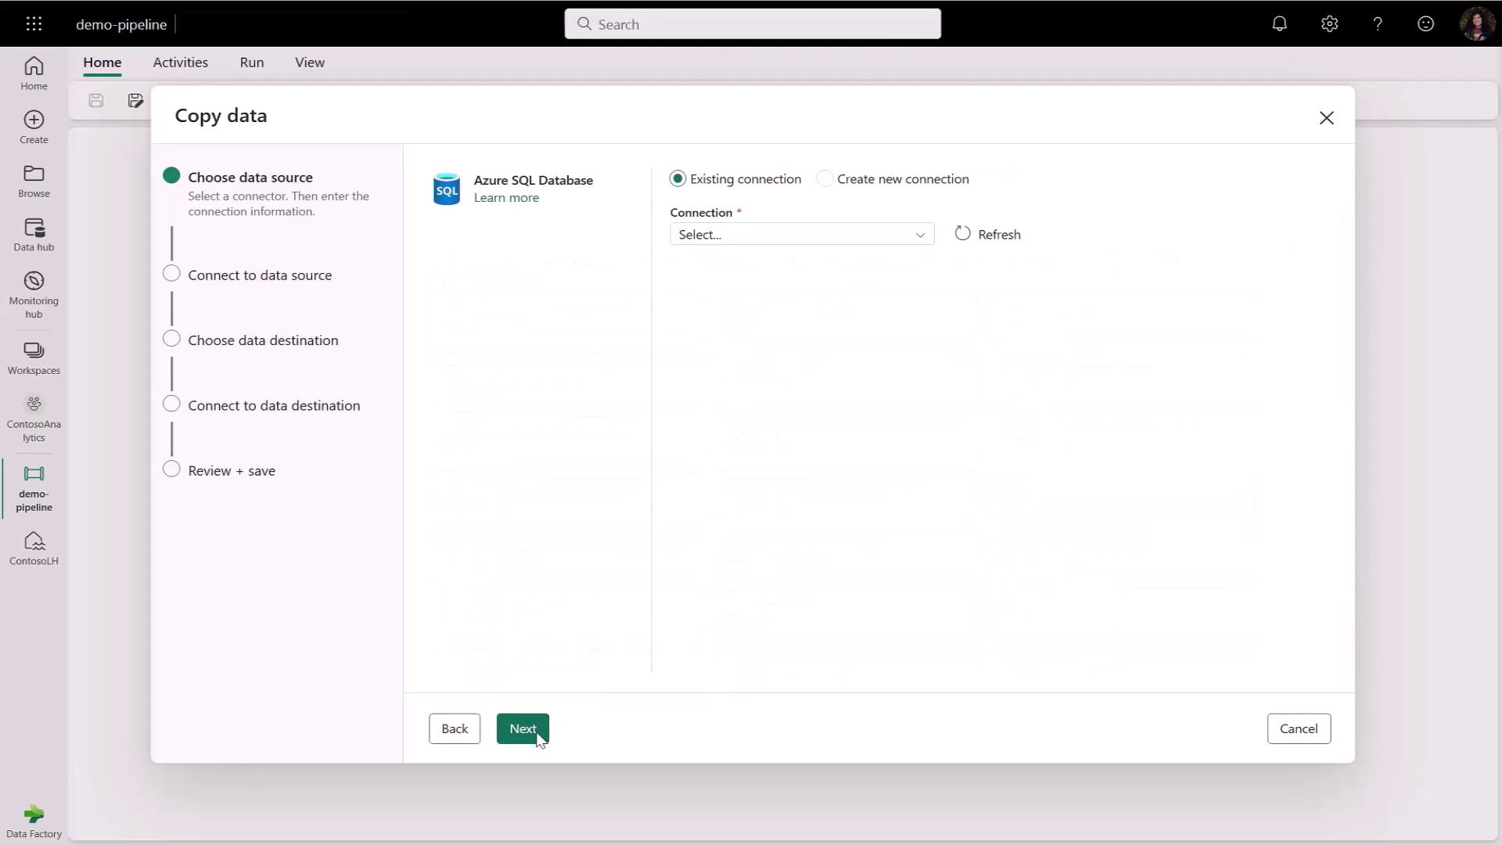
click(763, 234)
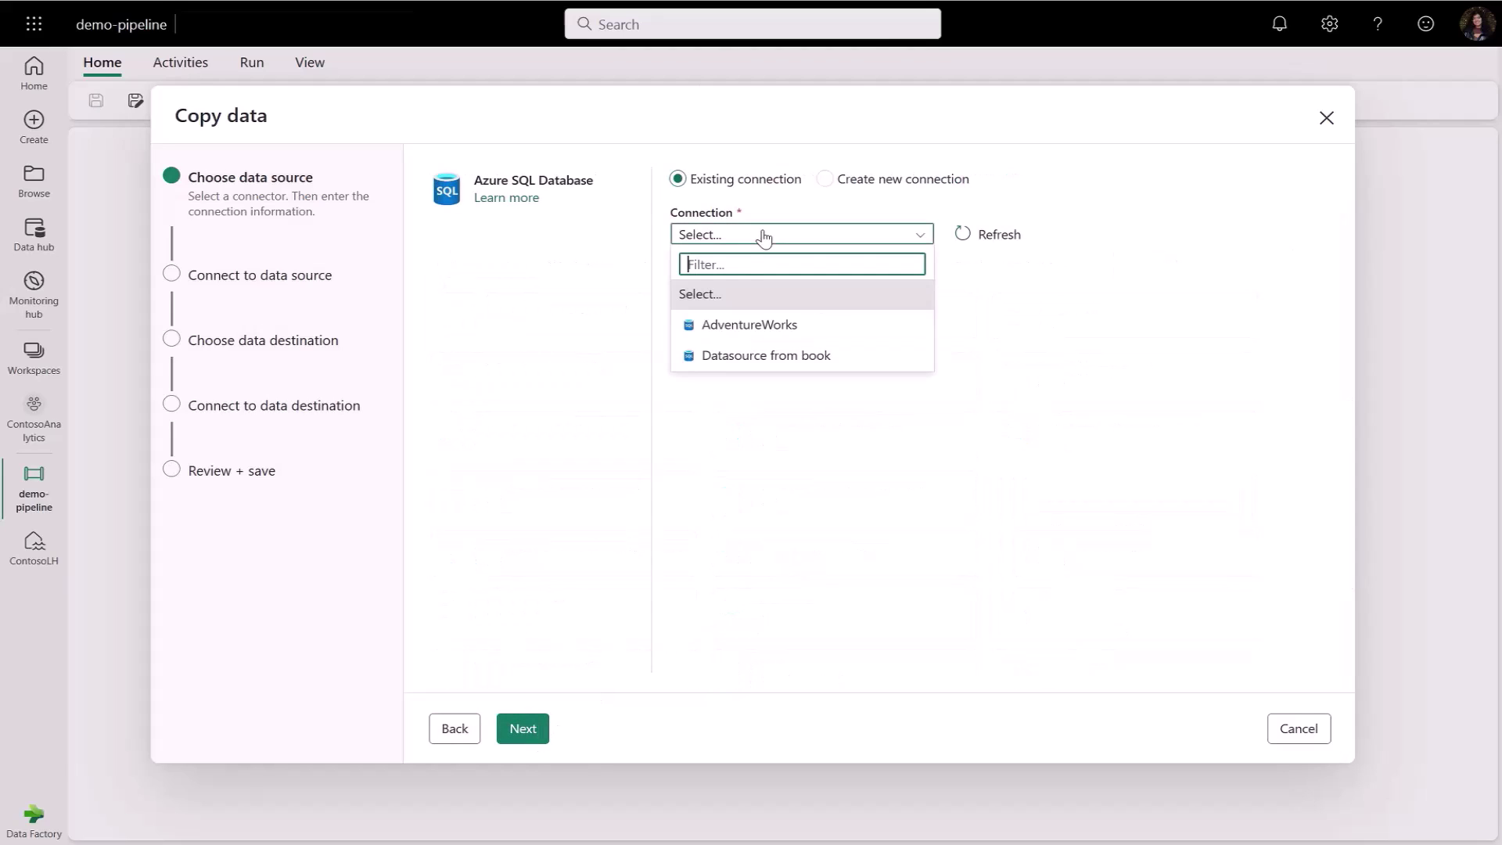
click(753, 322)
click(529, 731)
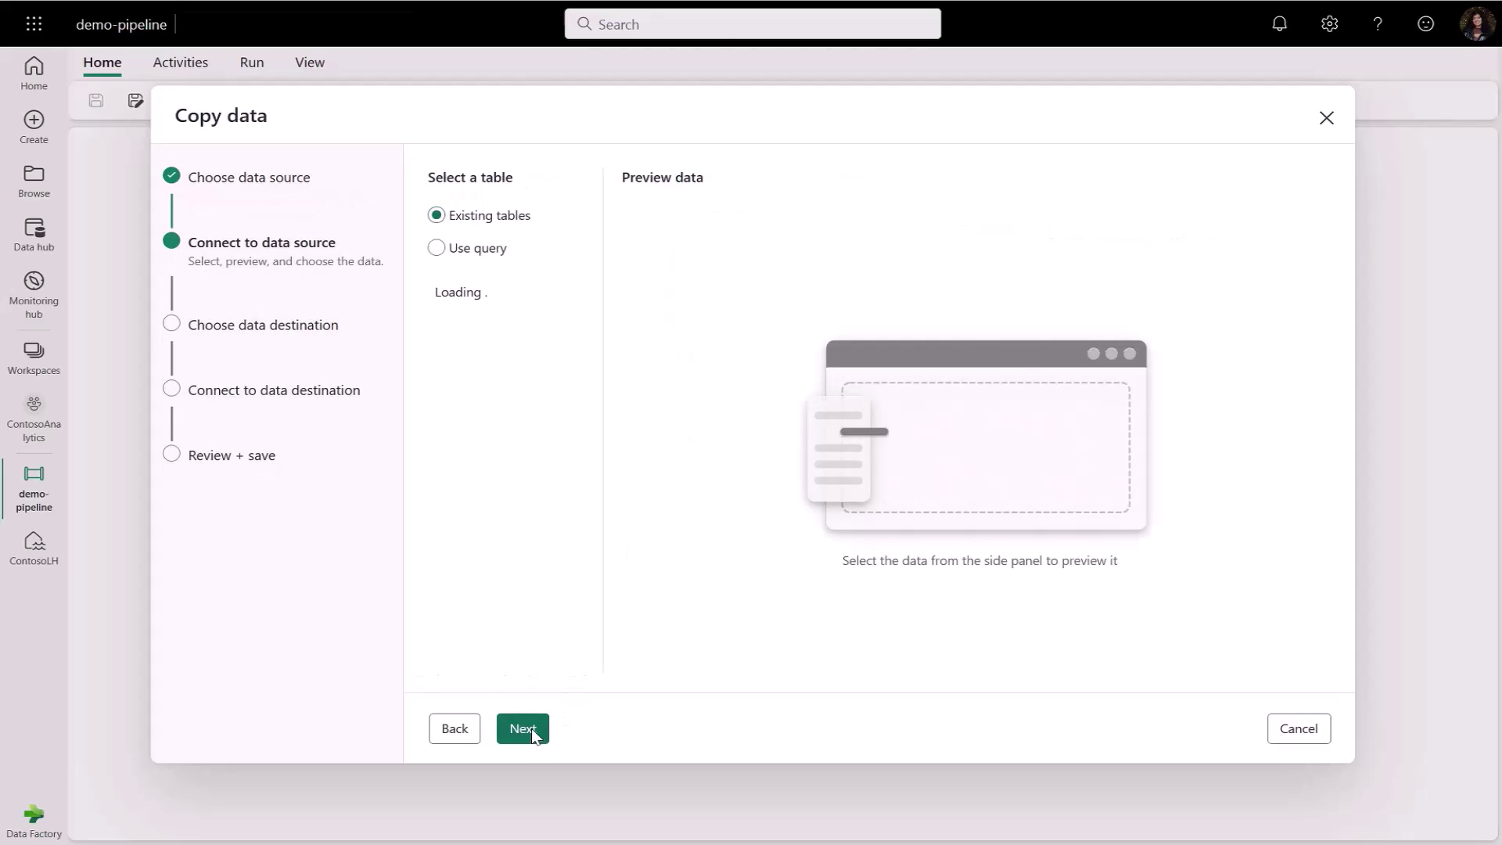
Select dbo.DimAccount, dbo.DimCustomer, dbo.DimEmployee and dbo.DimProduct as source tables.
drag(603, 503, 668, 503)
scroll(548, 603, down, 2)
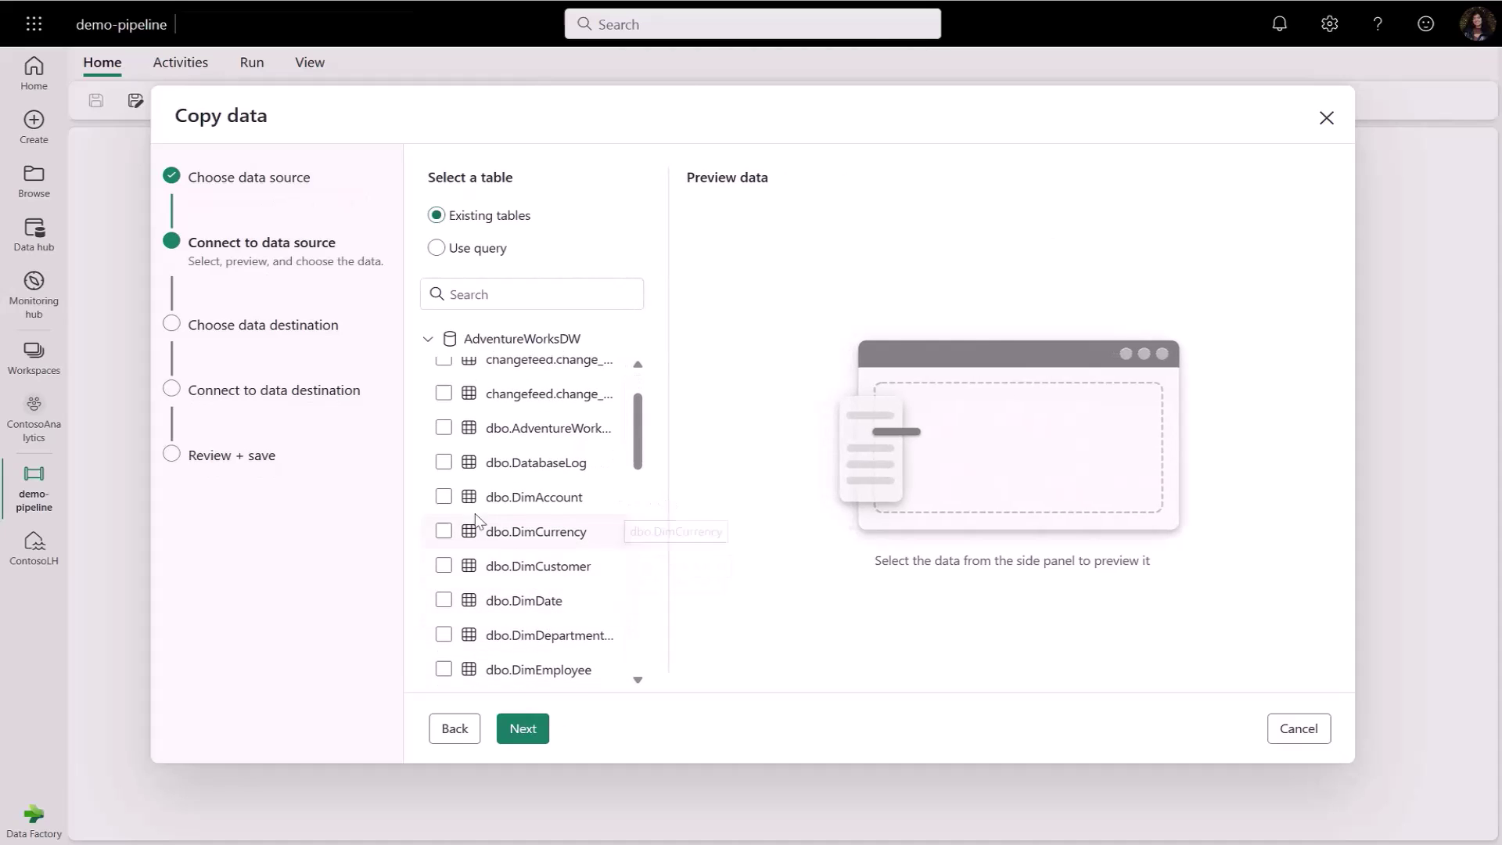
click(443, 498)
click(443, 565)
scroll(446, 576, down, 3)
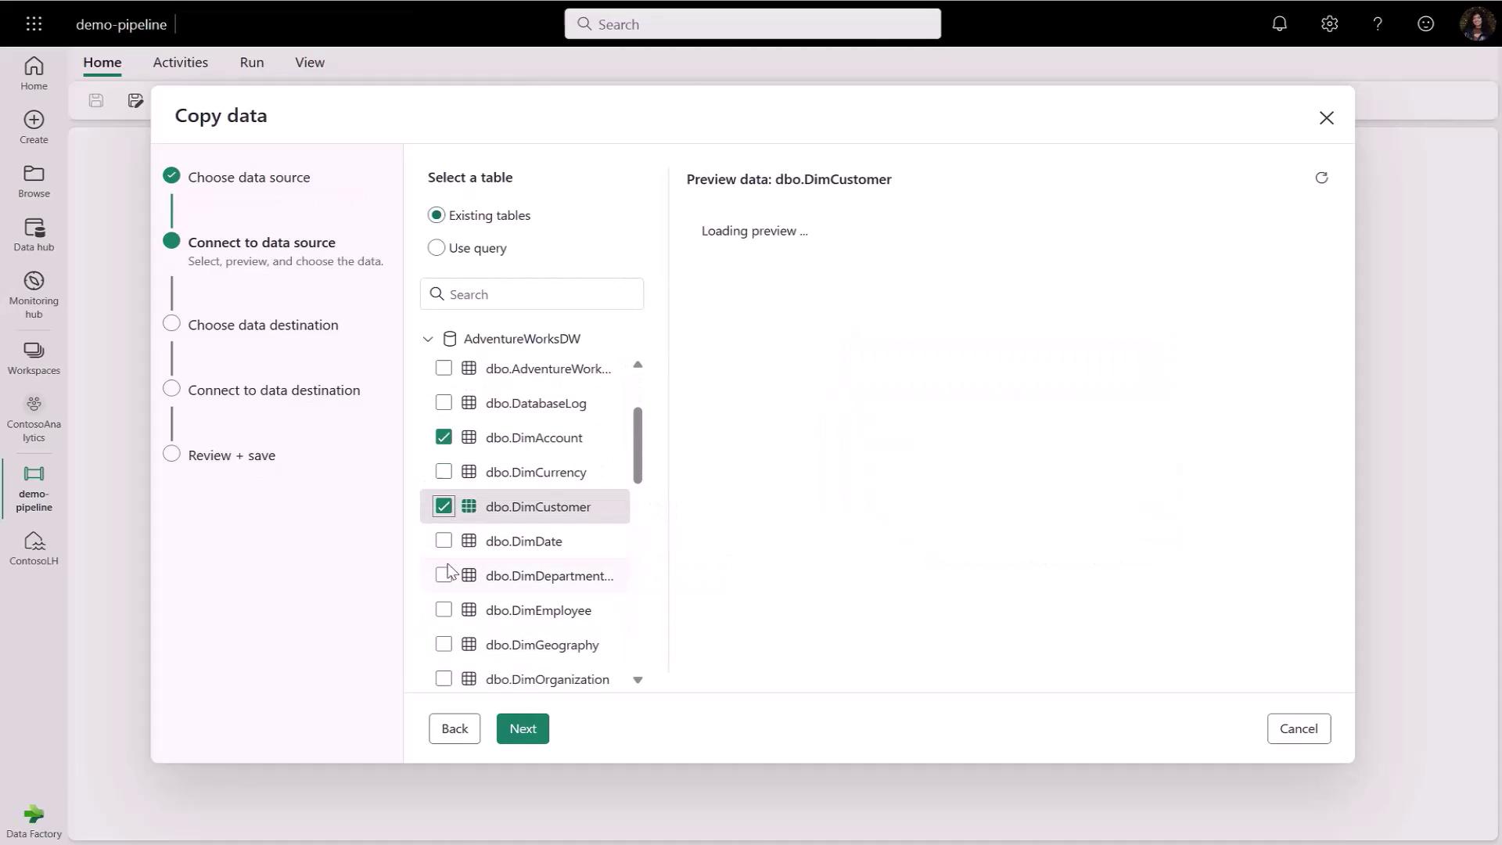
click(443, 573)
click(444, 676)
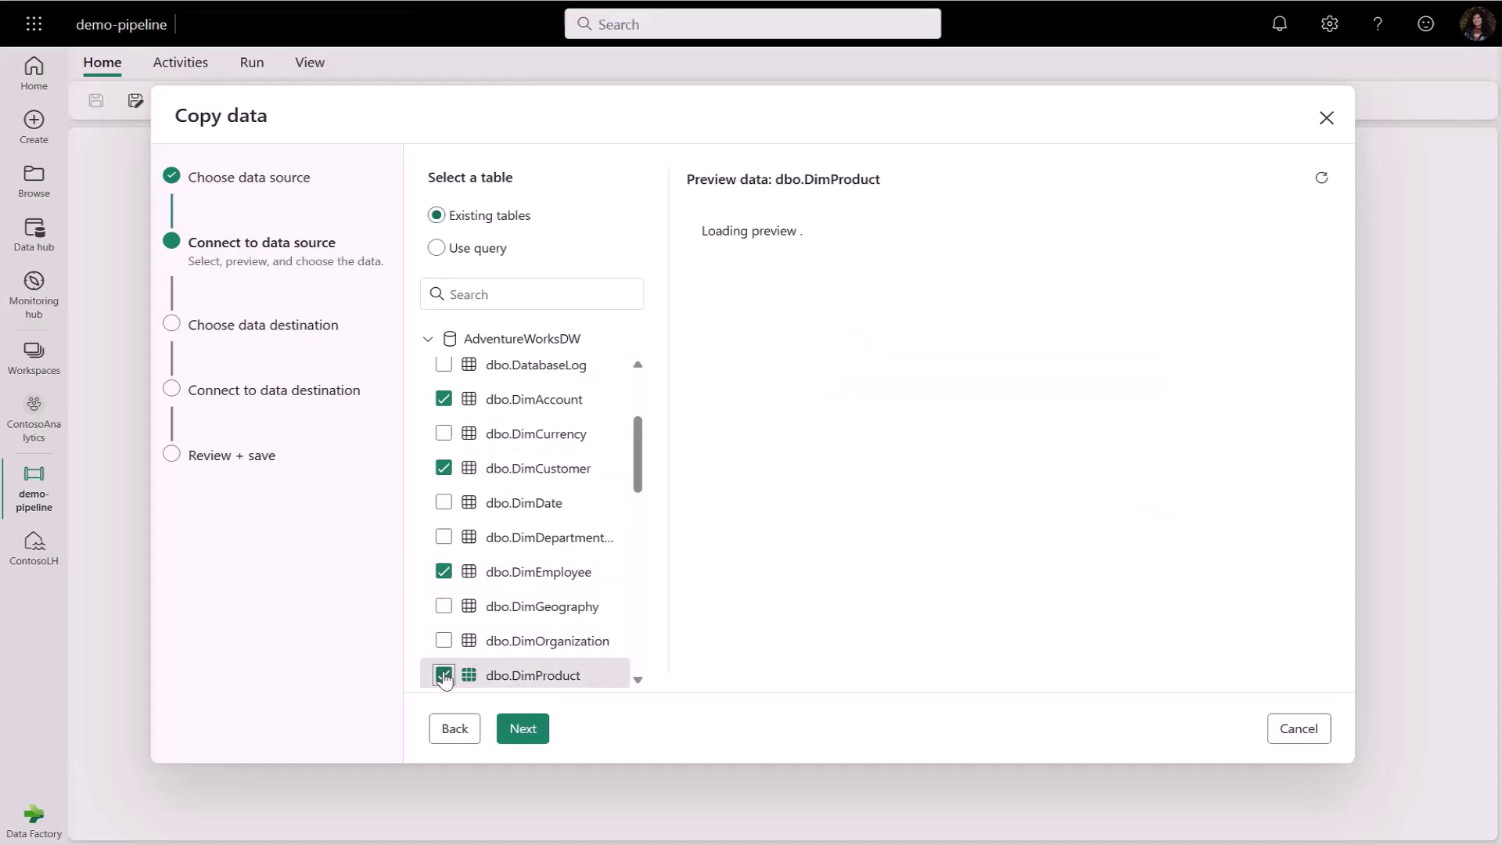
click(547, 470)
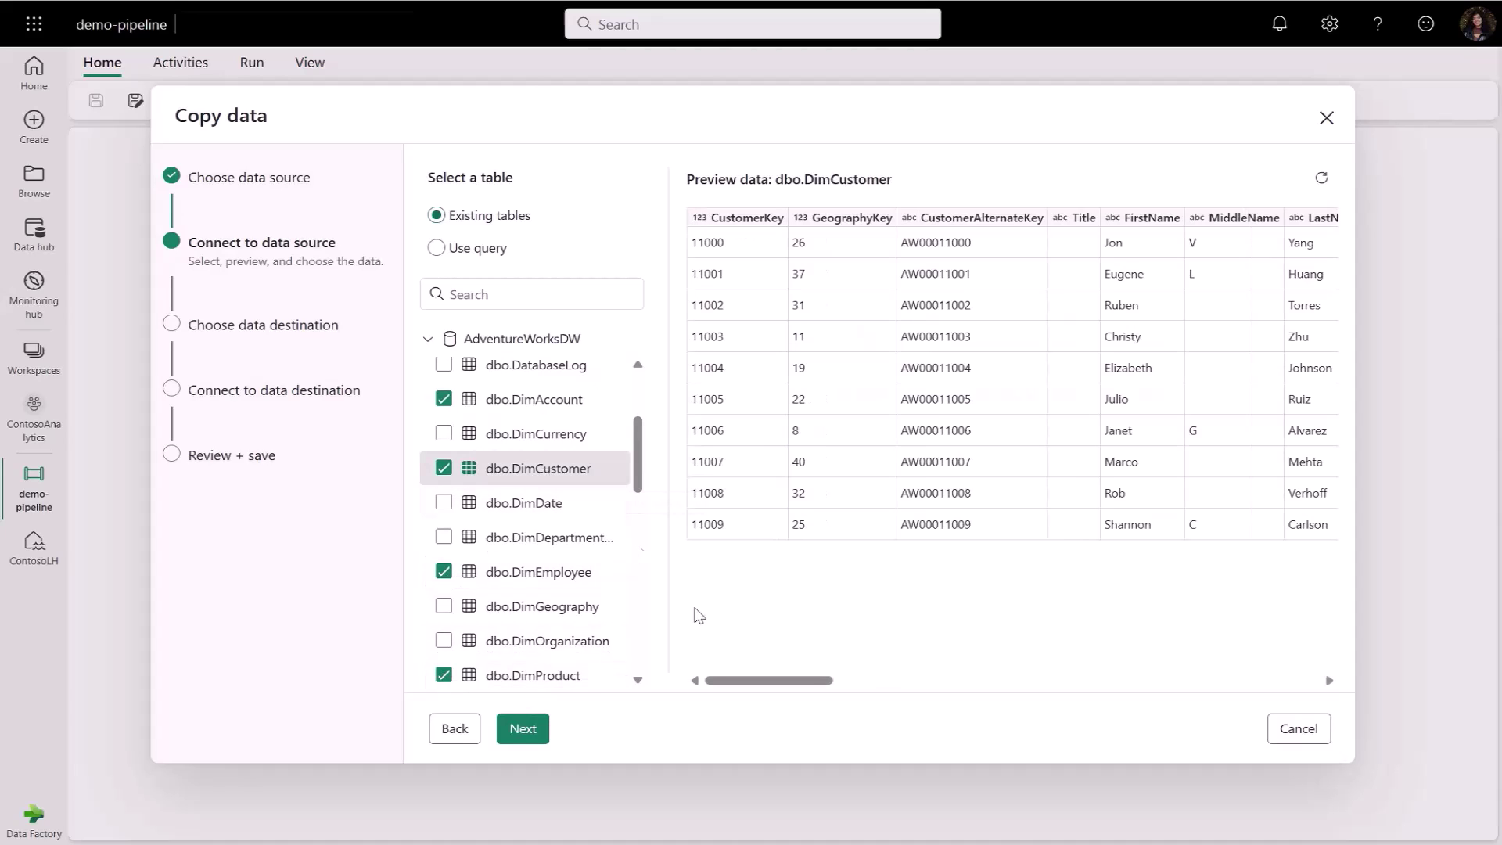
click(523, 728)
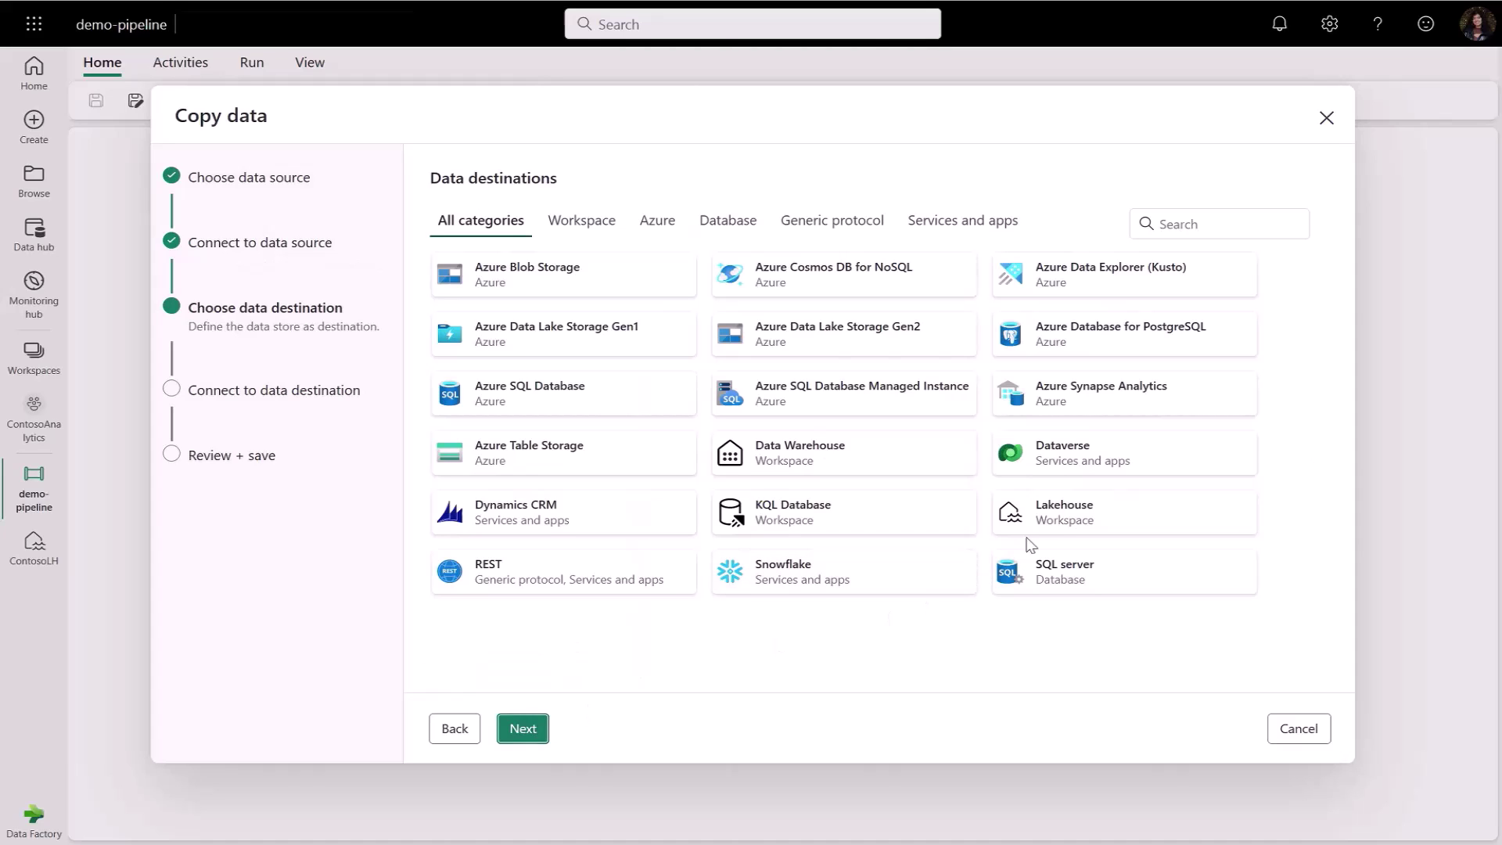
Choose Lakehouse as the destination and select the existing ContosoLH lakehouse.
click(1051, 526)
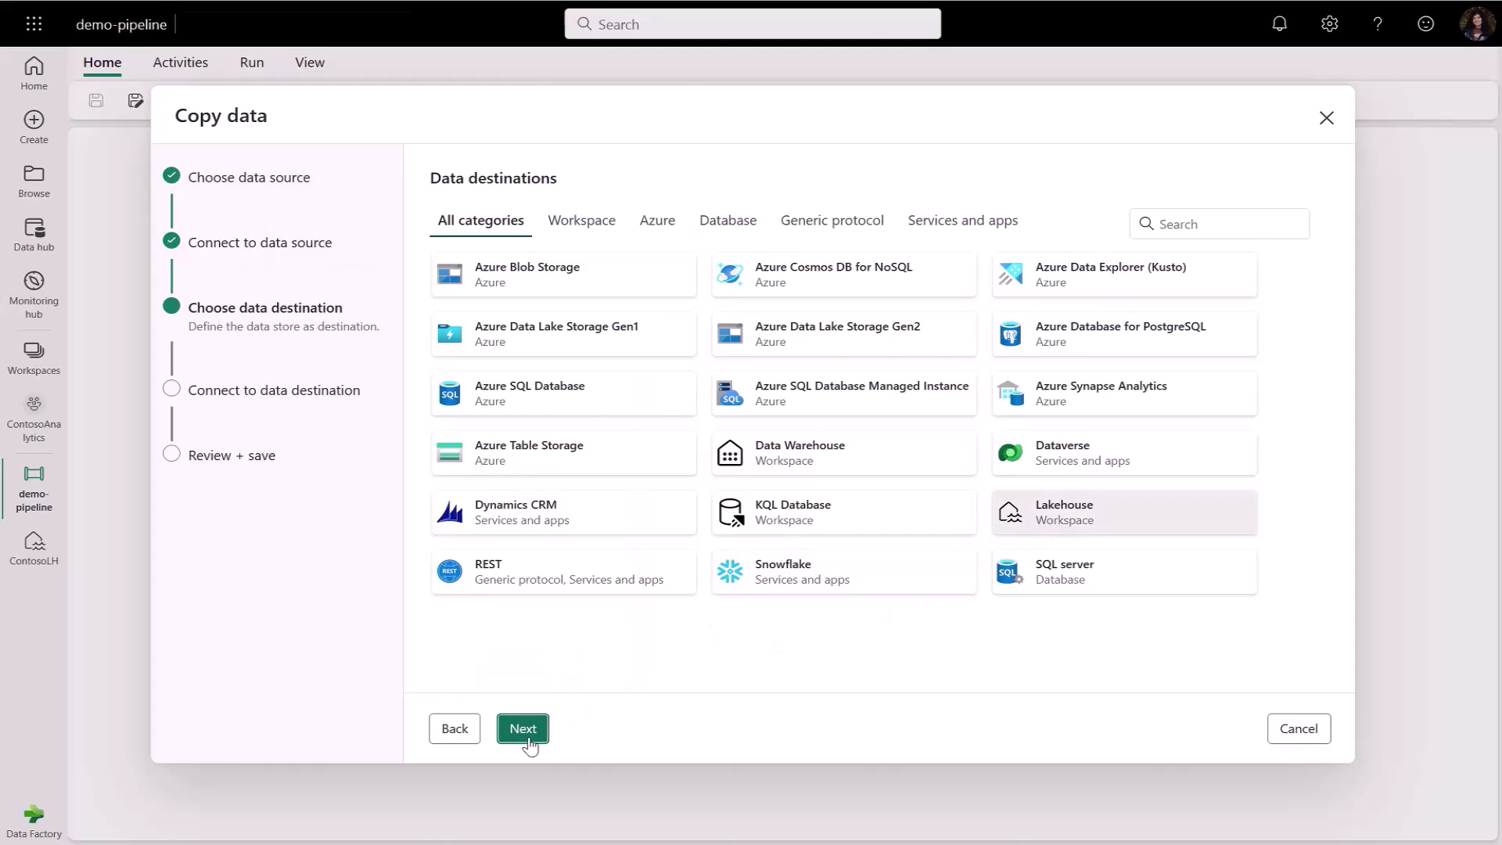
click(525, 733)
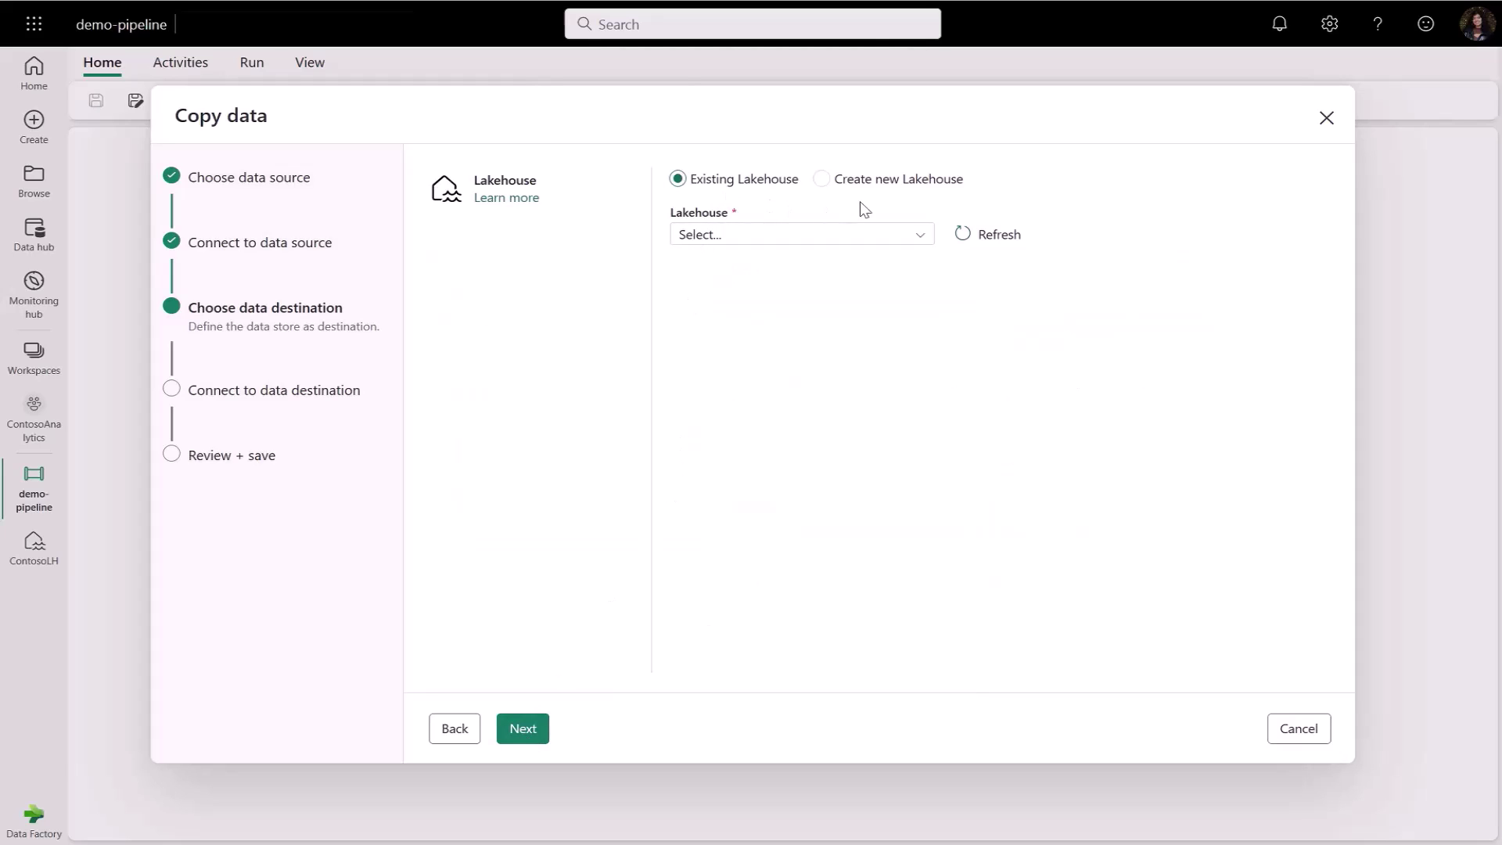
click(808, 236)
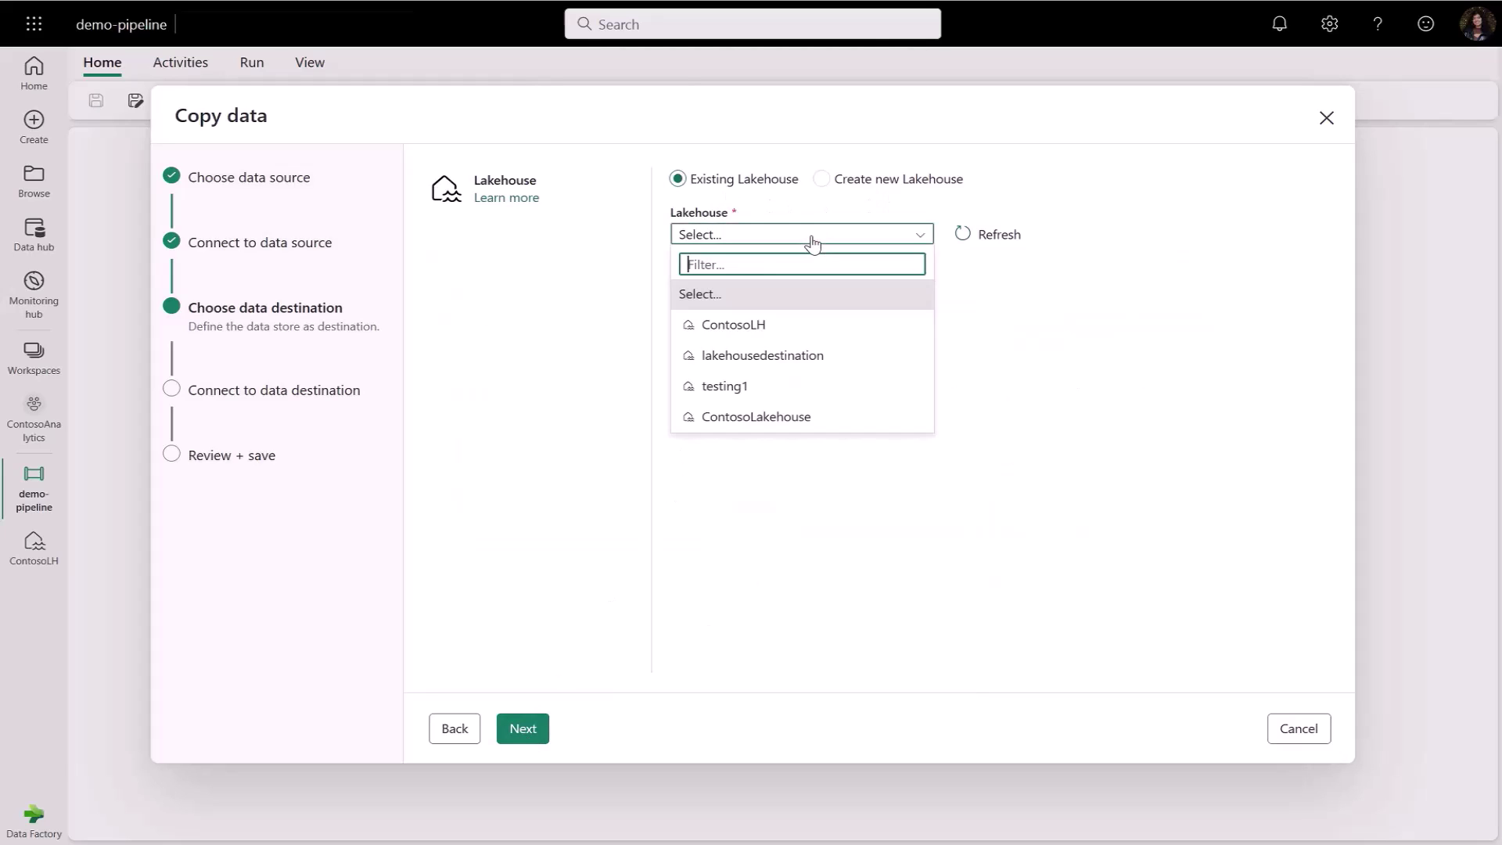
click(763, 324)
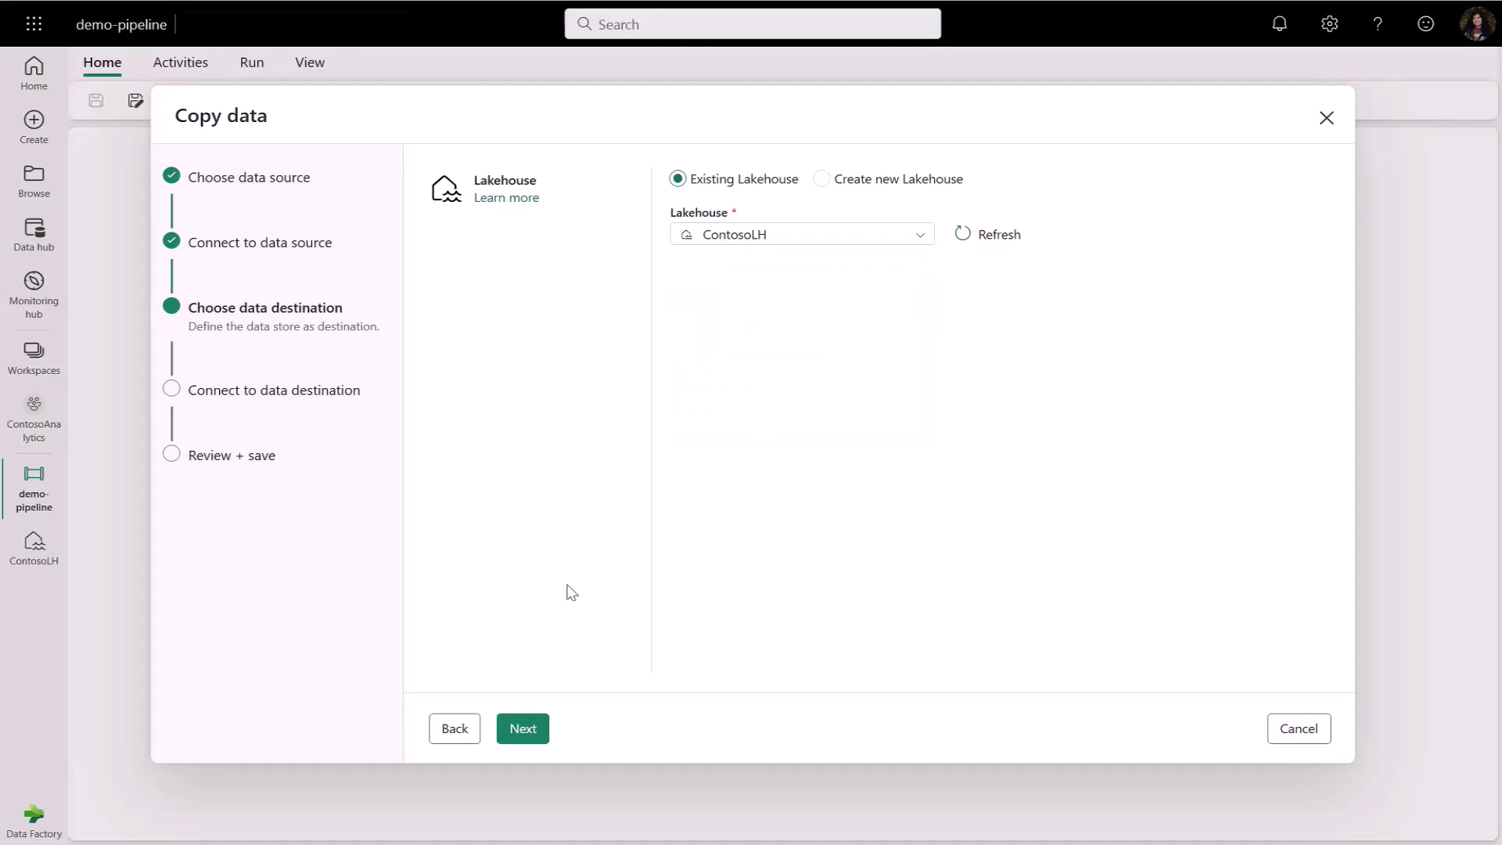
click(520, 728)
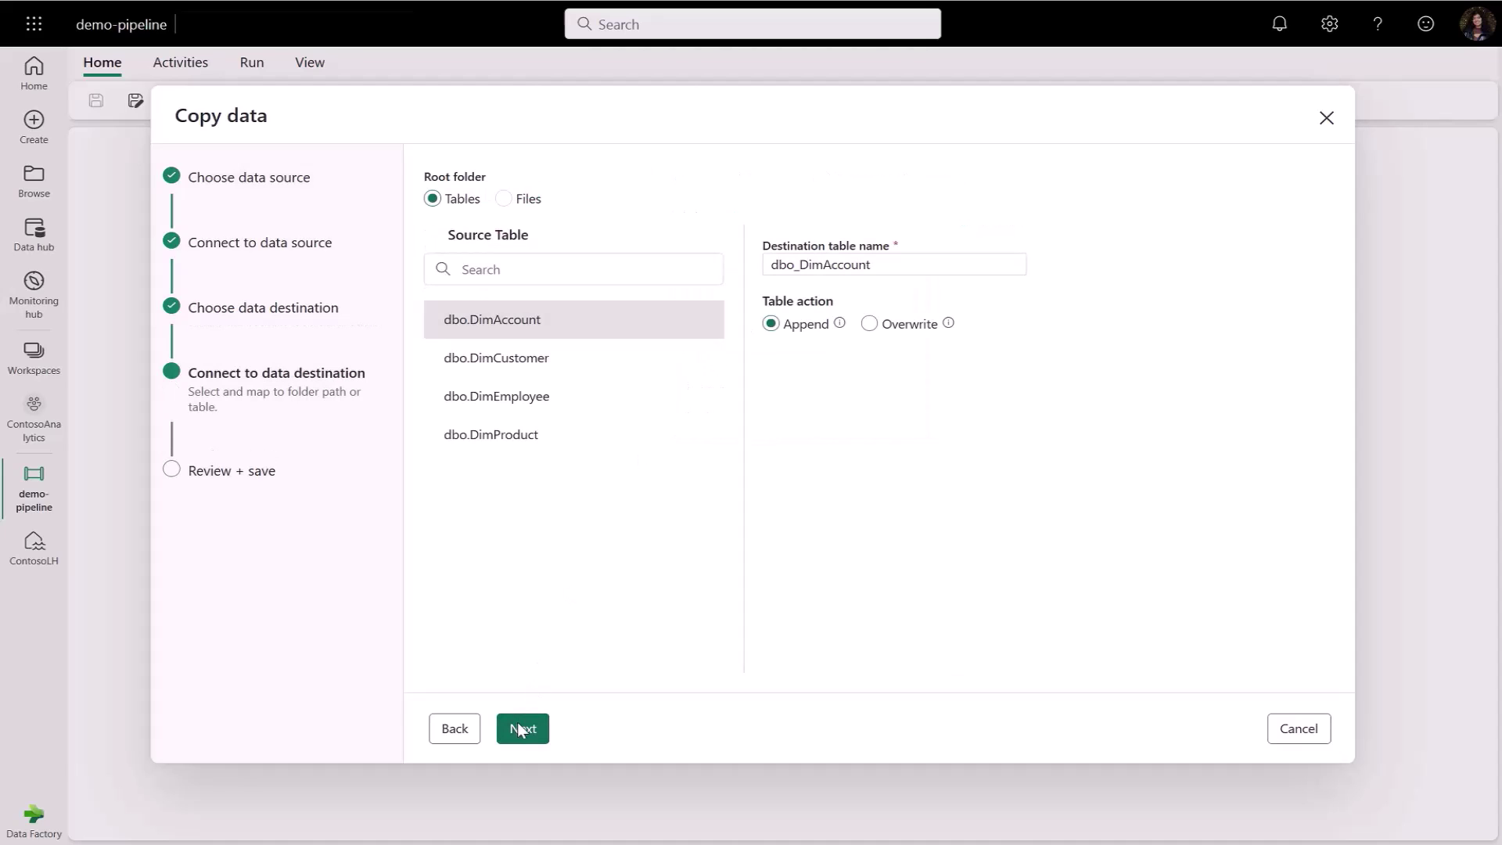
Rename the account and customer destination tables to AccountTable and CustomerTable.
click(899, 266)
drag(899, 265, 768, 274)
key(BackSpace)
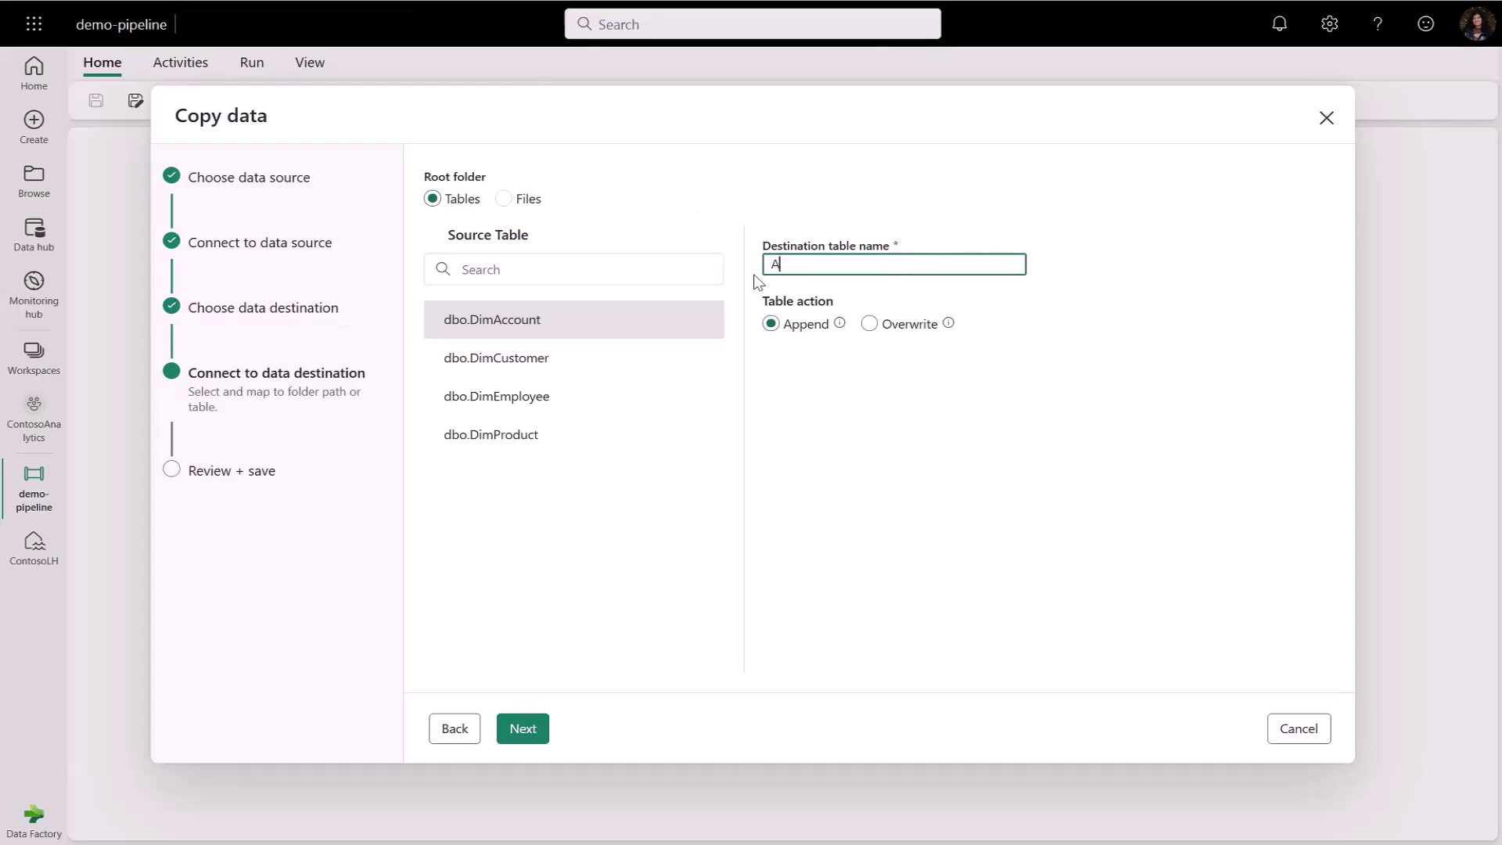
text(AccountTable)
click(870, 324)
click(771, 324)
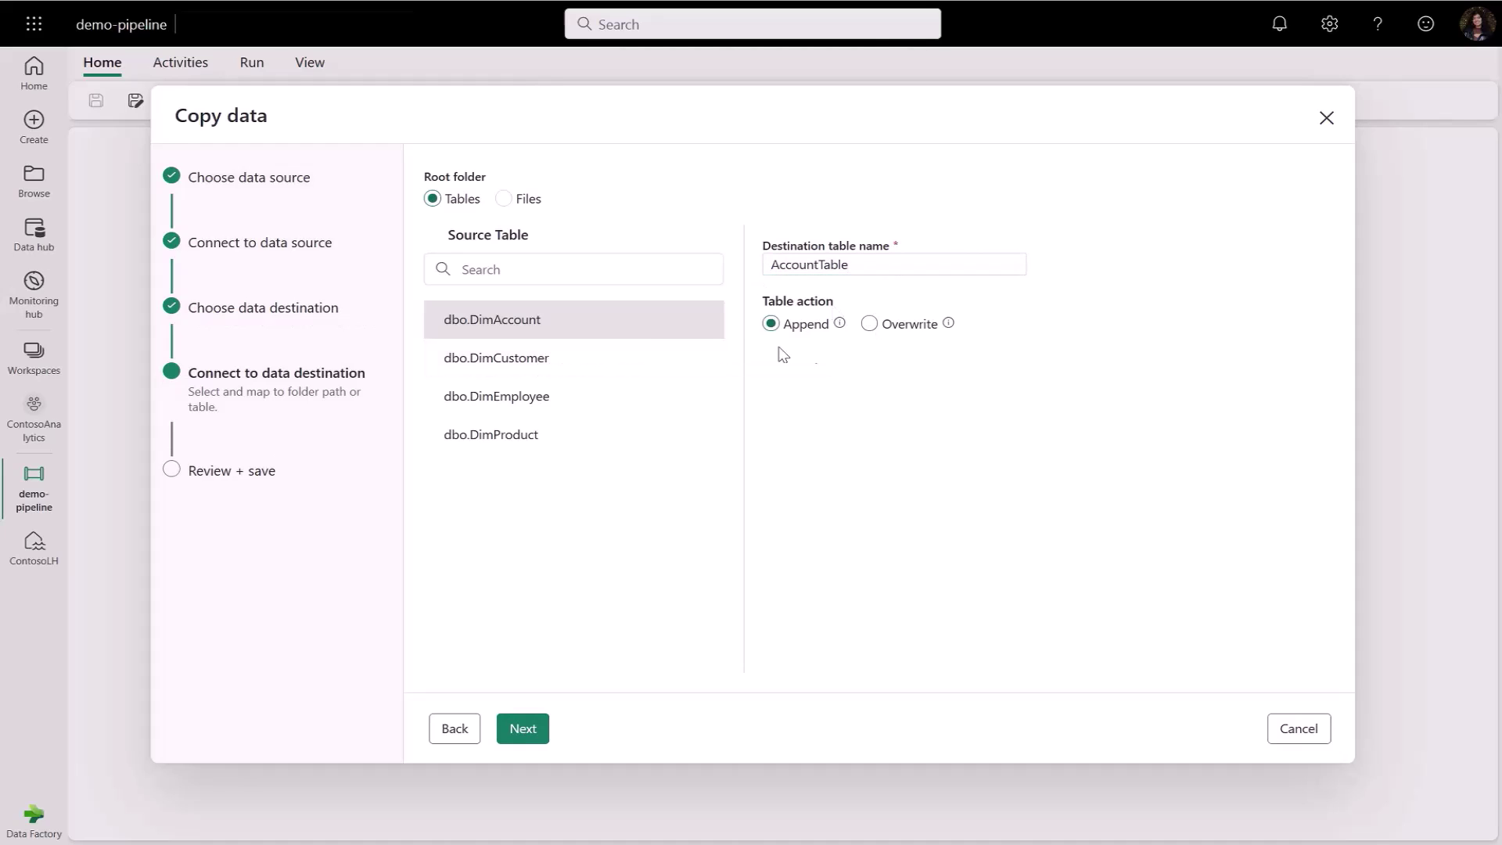
click(871, 325)
click(547, 358)
drag(860, 265, 711, 261)
key(BackSpace)
text(CustomerTable)
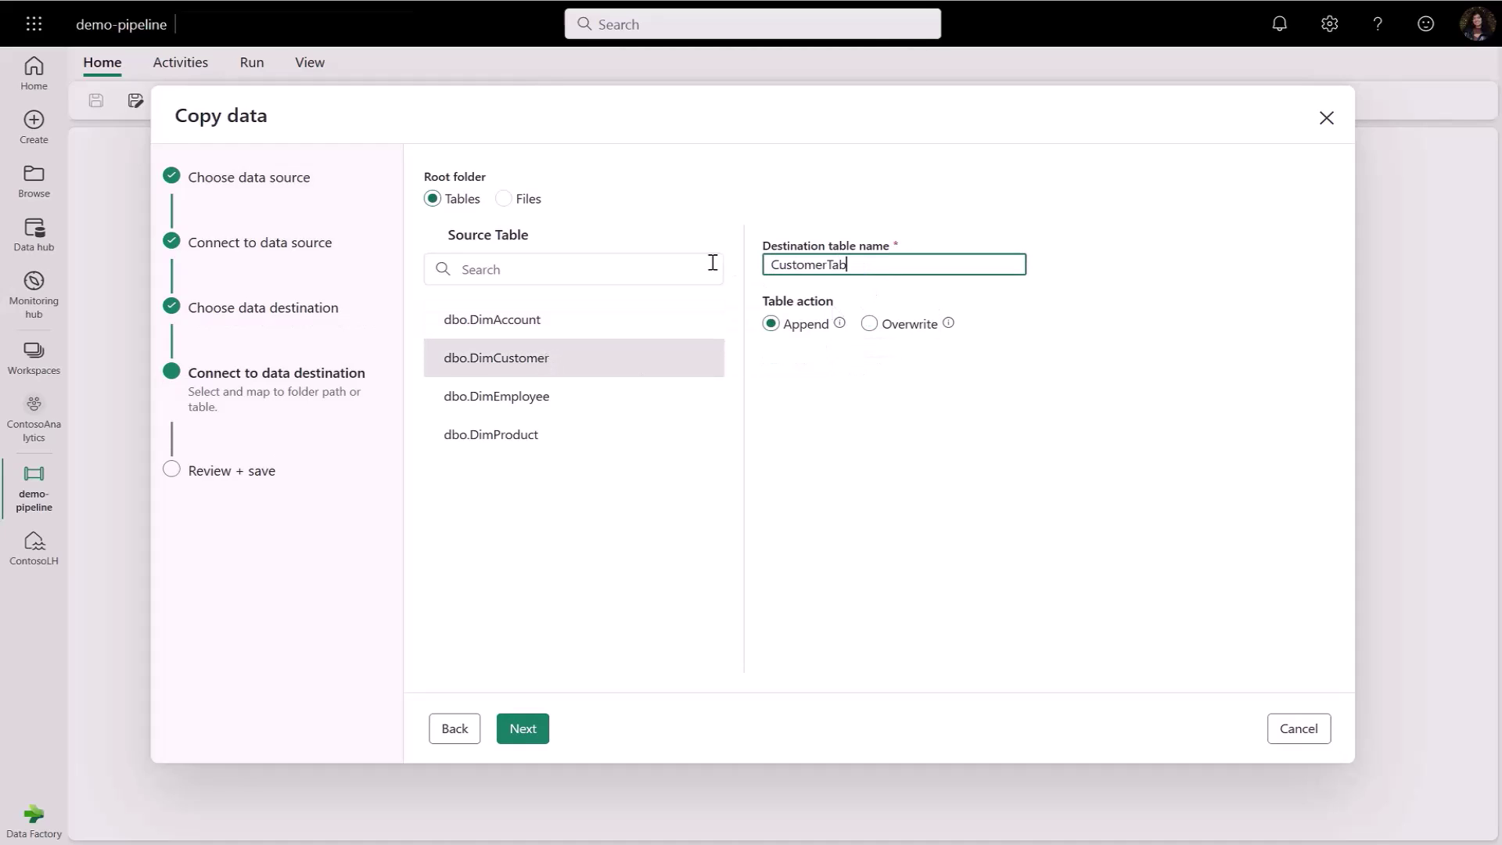
Rename the employee and product destinations to EmployeeTable and a product table, both set to overwrite.
click(564, 379)
drag(853, 265, 684, 261)
text(EmployeeT)
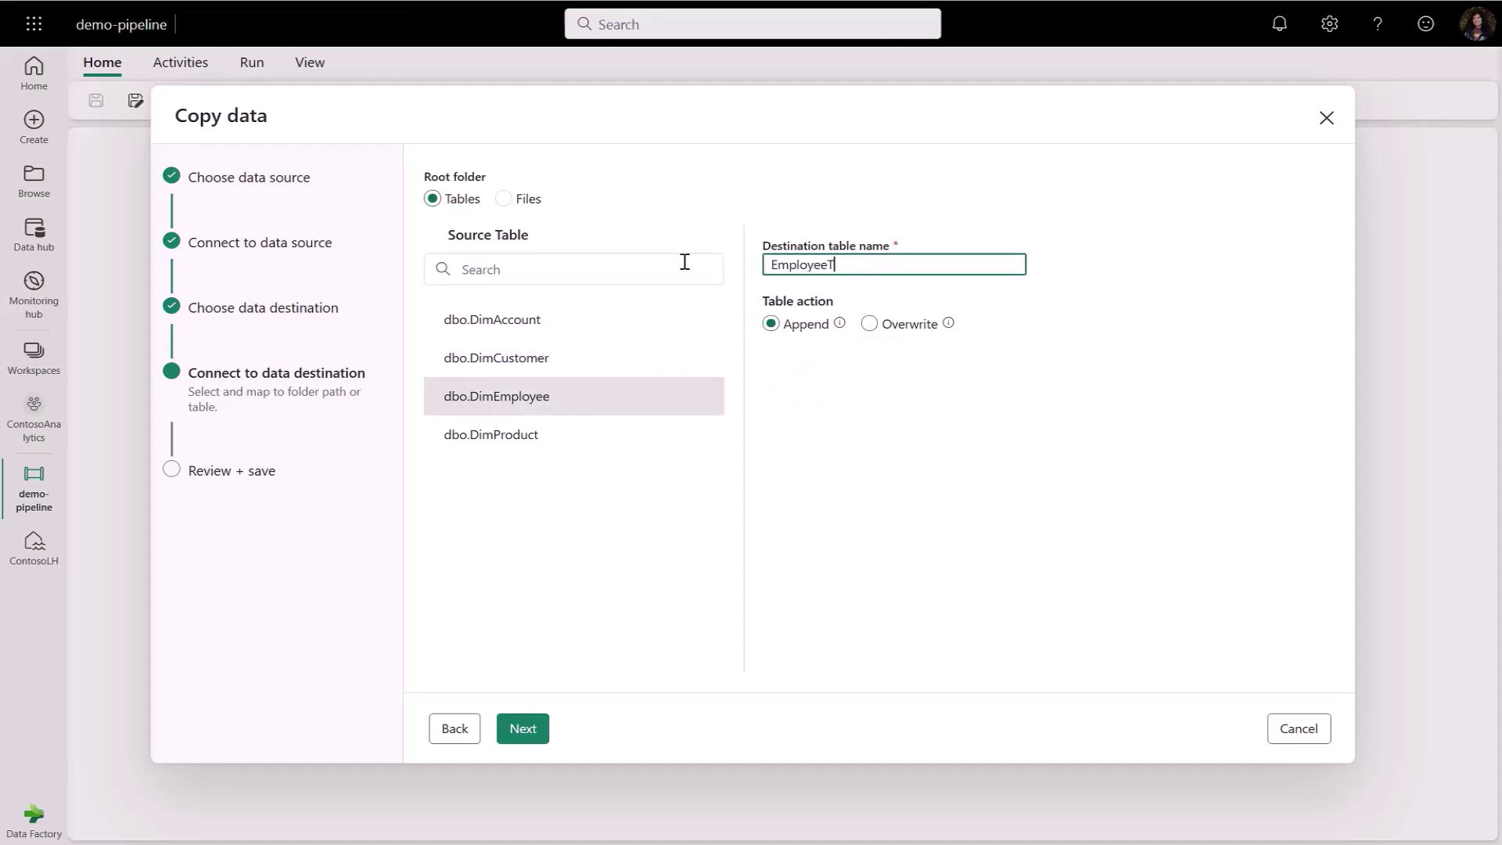
text(able)
click(870, 324)
click(704, 435)
double_click(806, 265)
text(Produc)
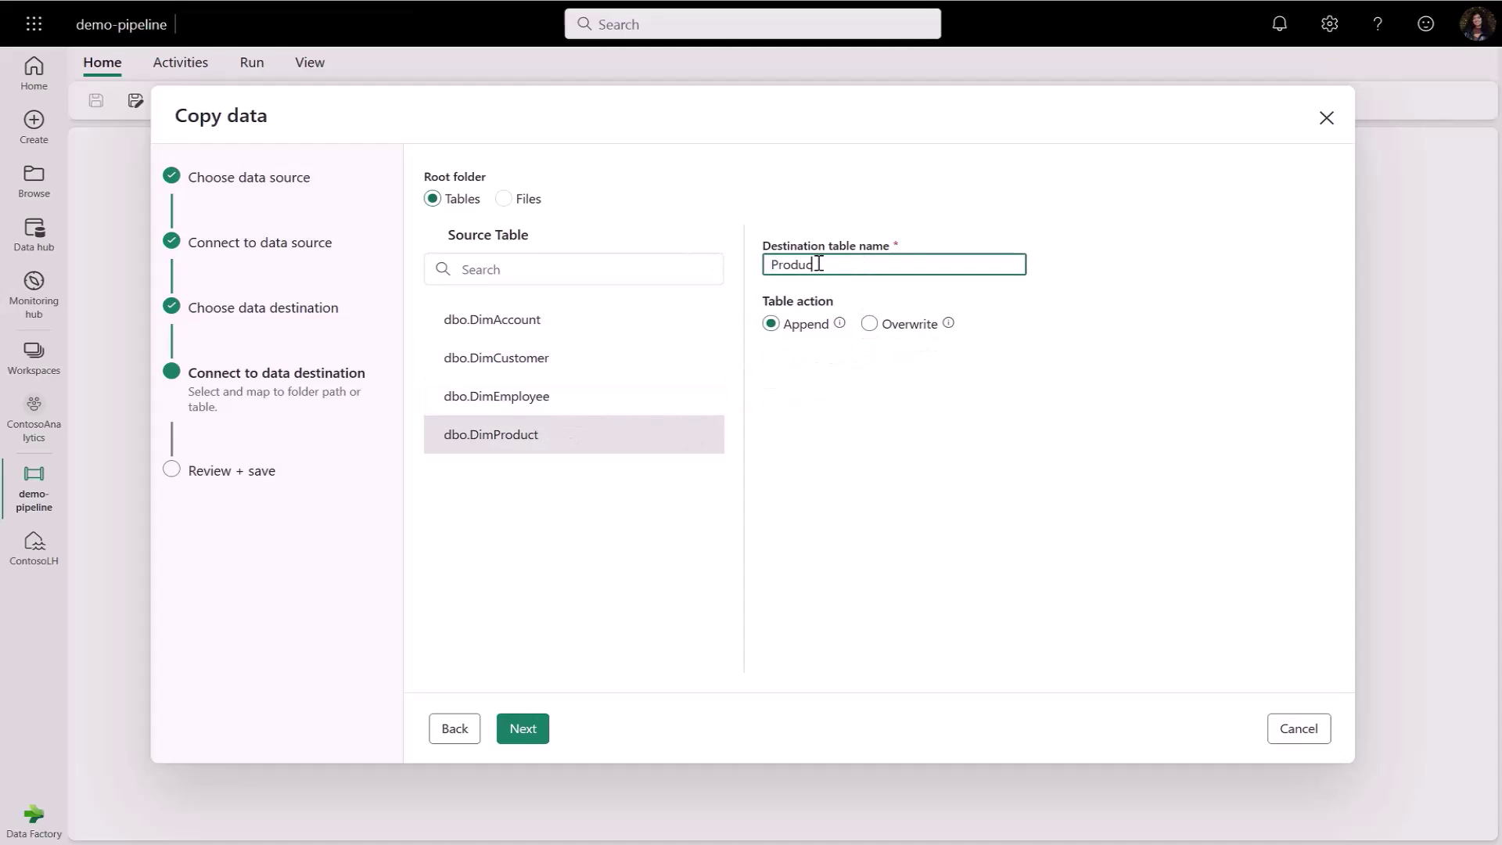
click(869, 324)
click(523, 728)
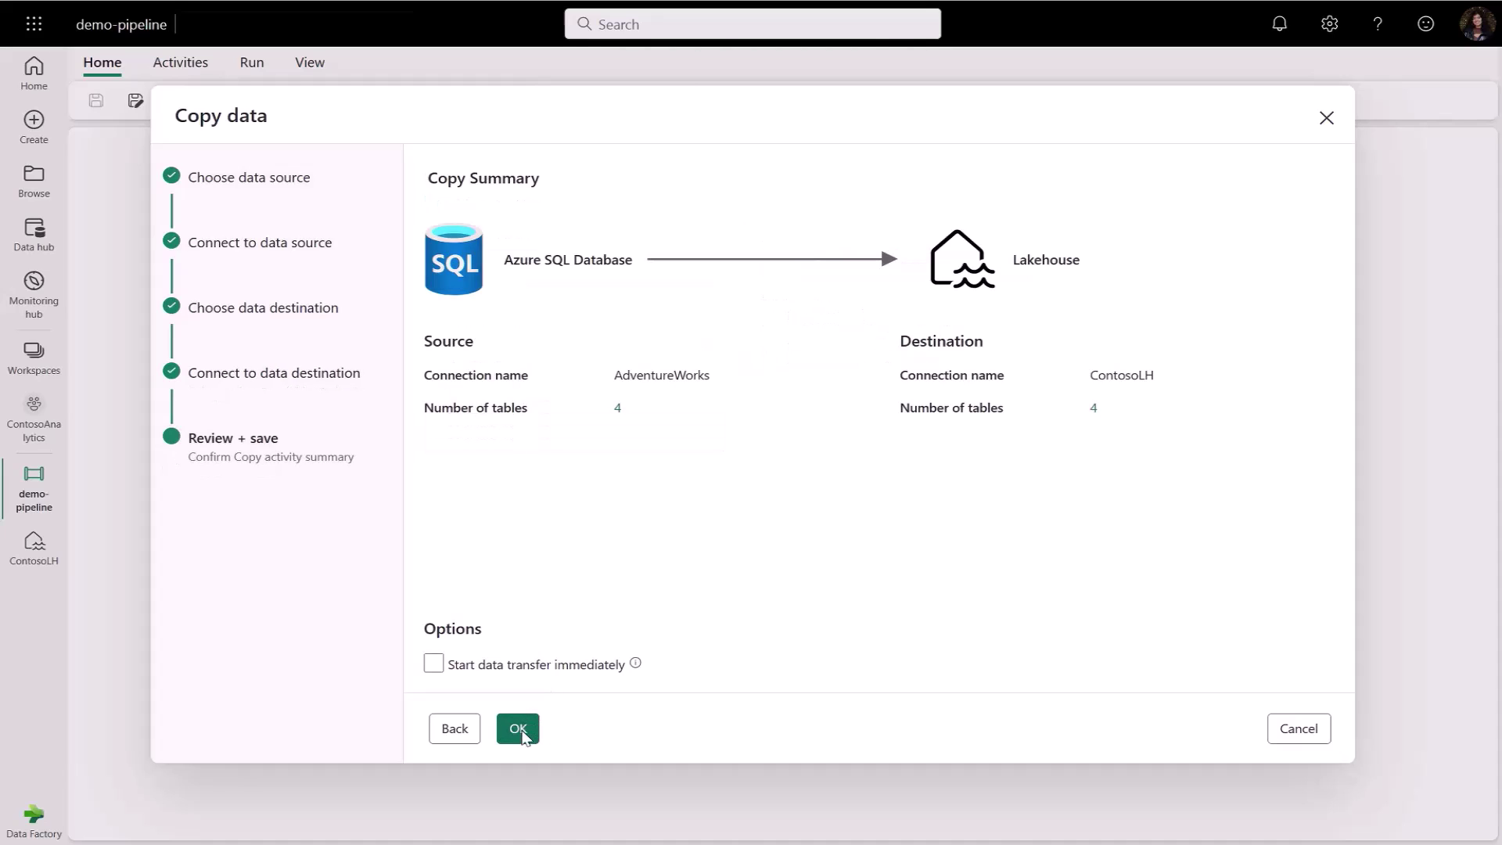
Finish the Copy data wizard and move the ForEach_nv5 activity left on the canvas.
click(519, 730)
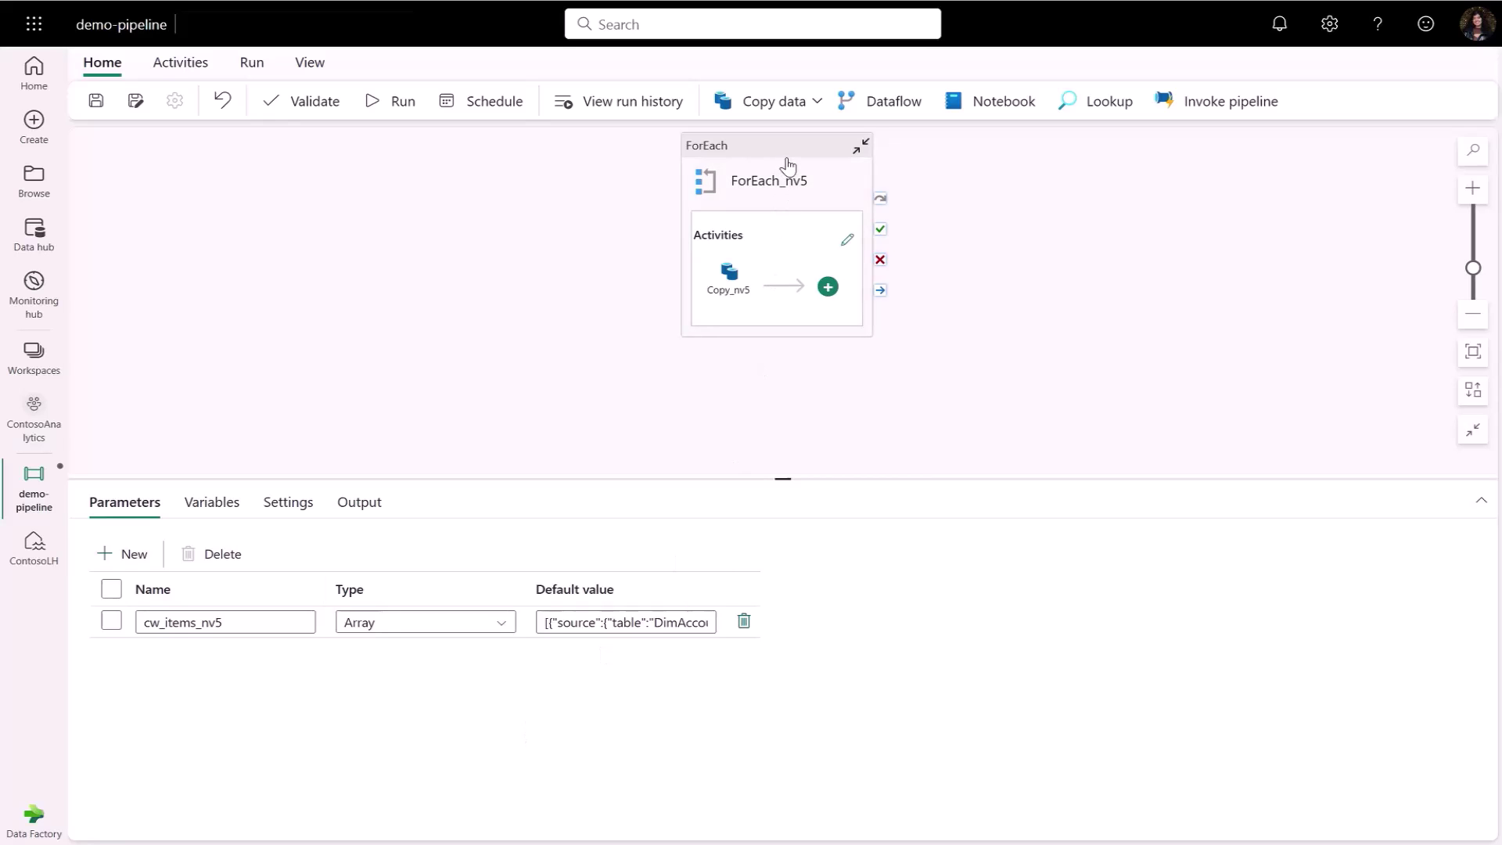
drag(788, 165, 505, 209)
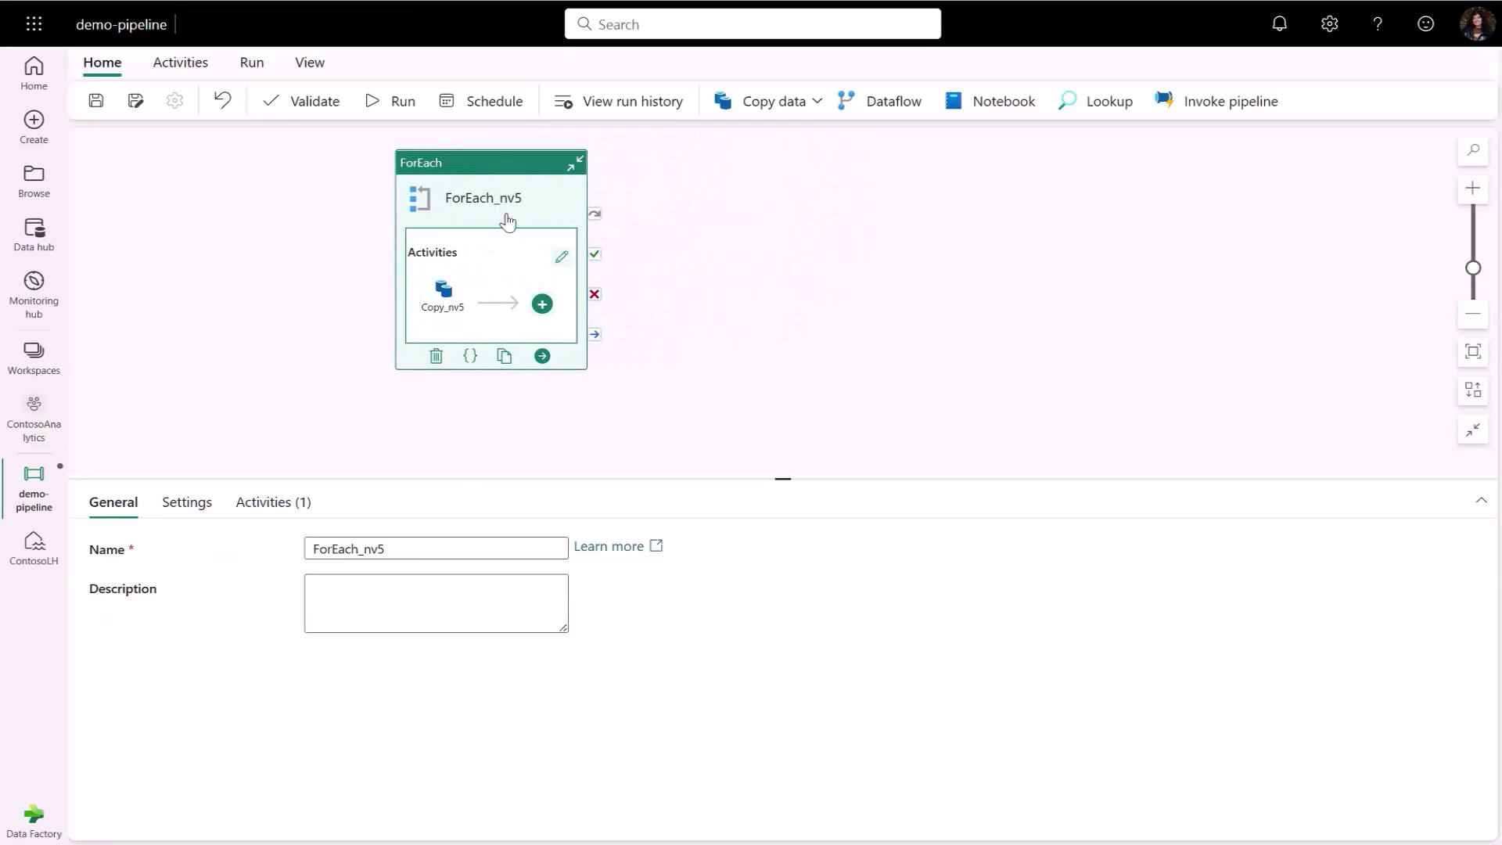
Add Dataflow1 after ForEach_nv5 on success, set to run contosodataflow, and move it right.
click(542, 356)
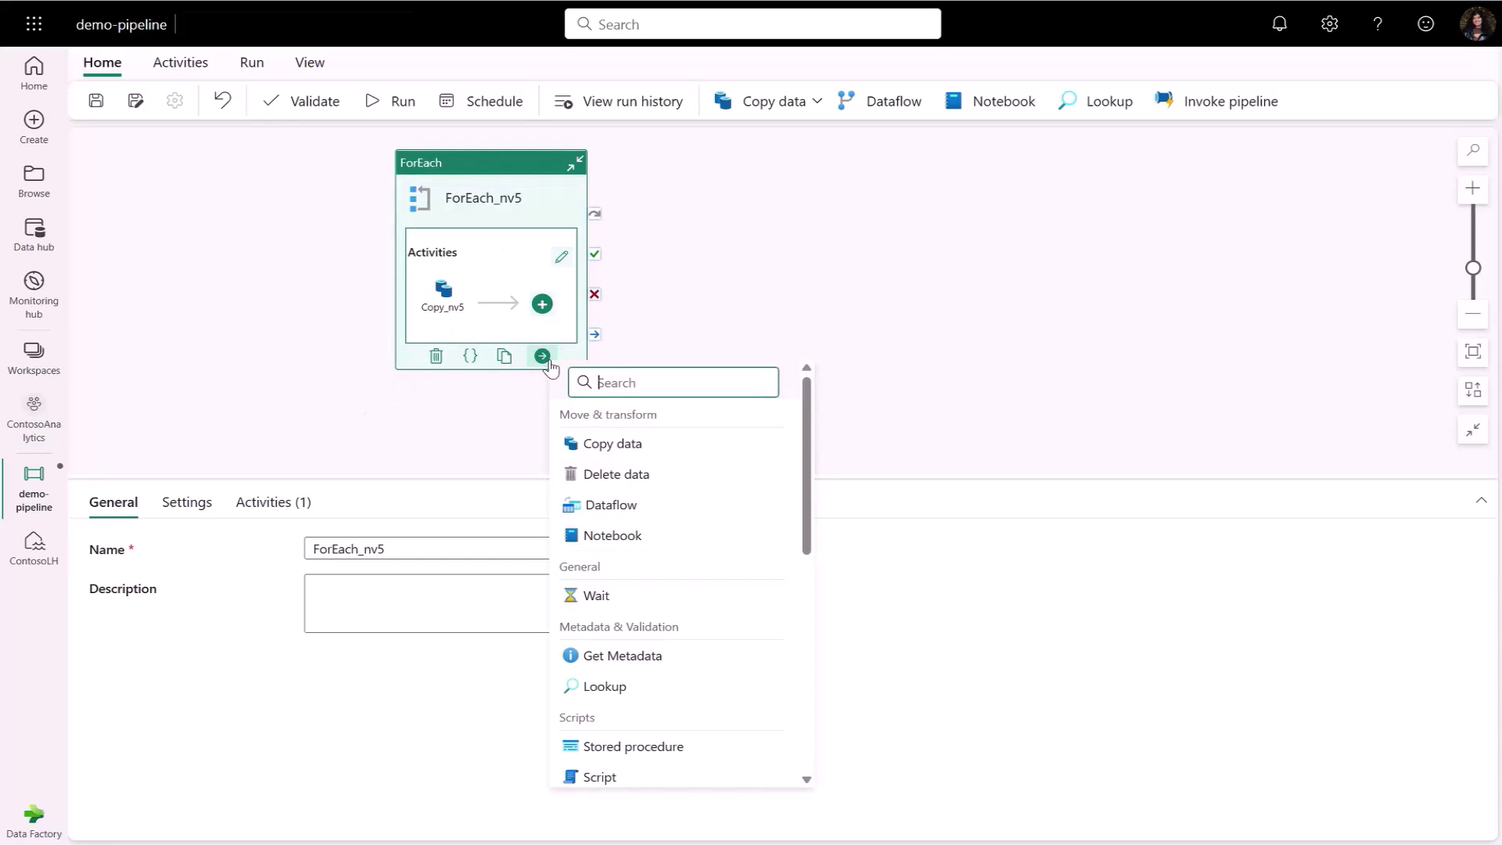
click(618, 506)
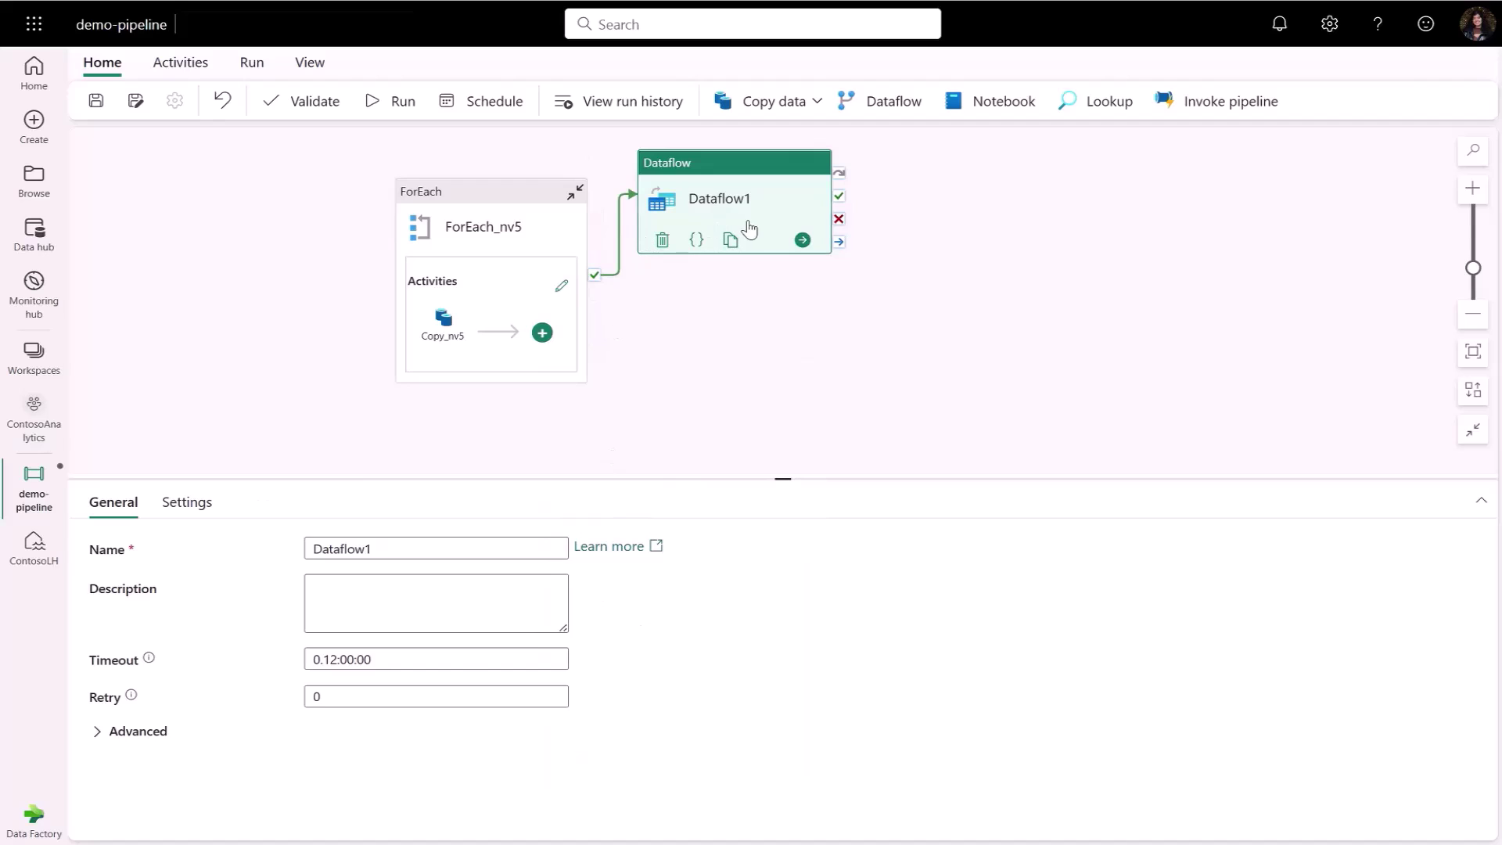
click(195, 505)
click(341, 551)
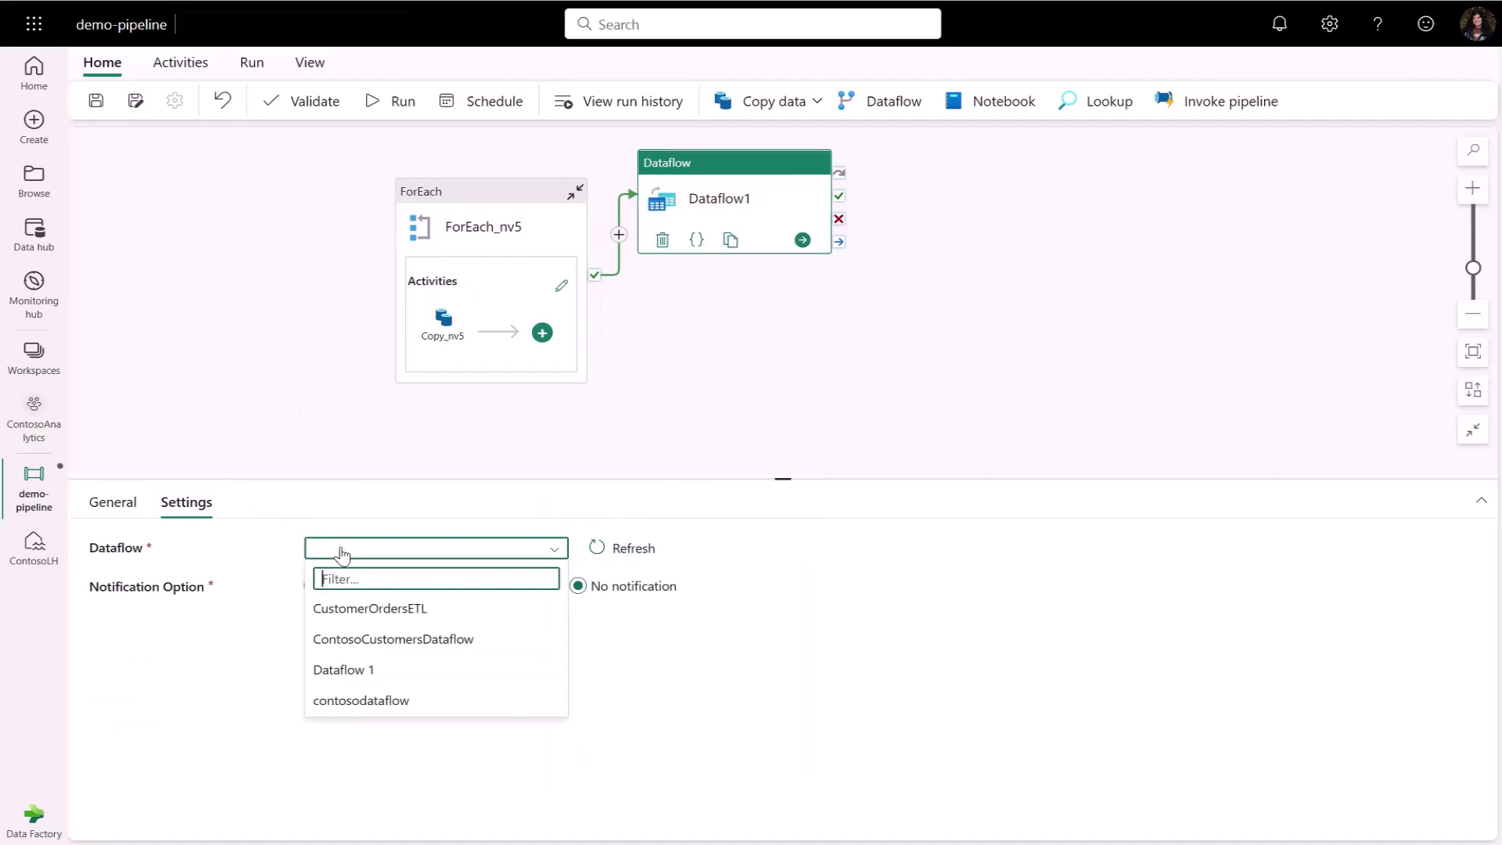
click(380, 701)
drag(728, 185, 841, 254)
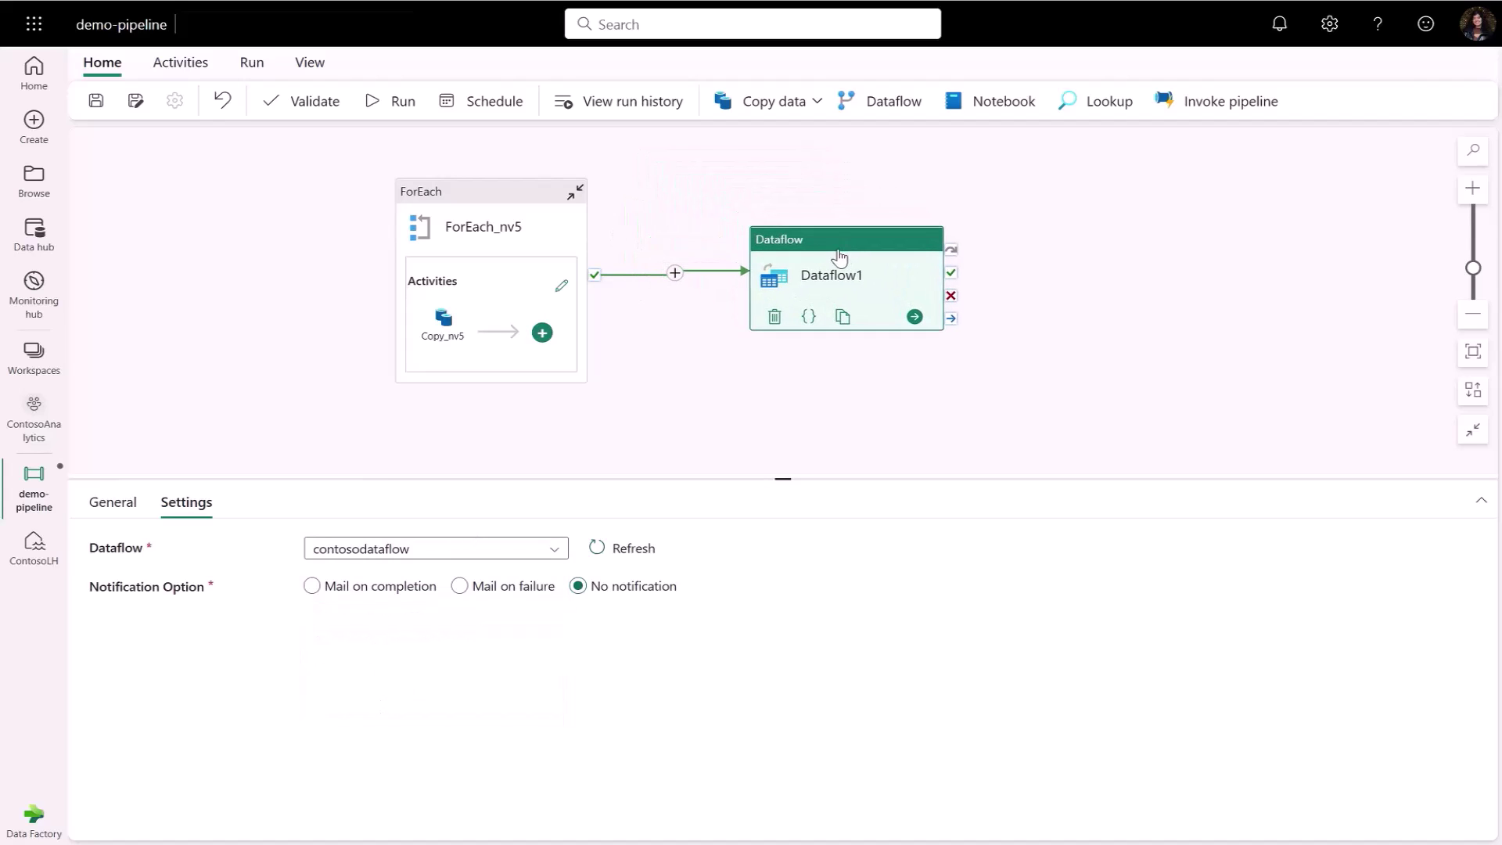
Insert Notebook1 between ForEach_nv5 and Dataflow1, set to run the ProductCountByColor notebook.
click(674, 274)
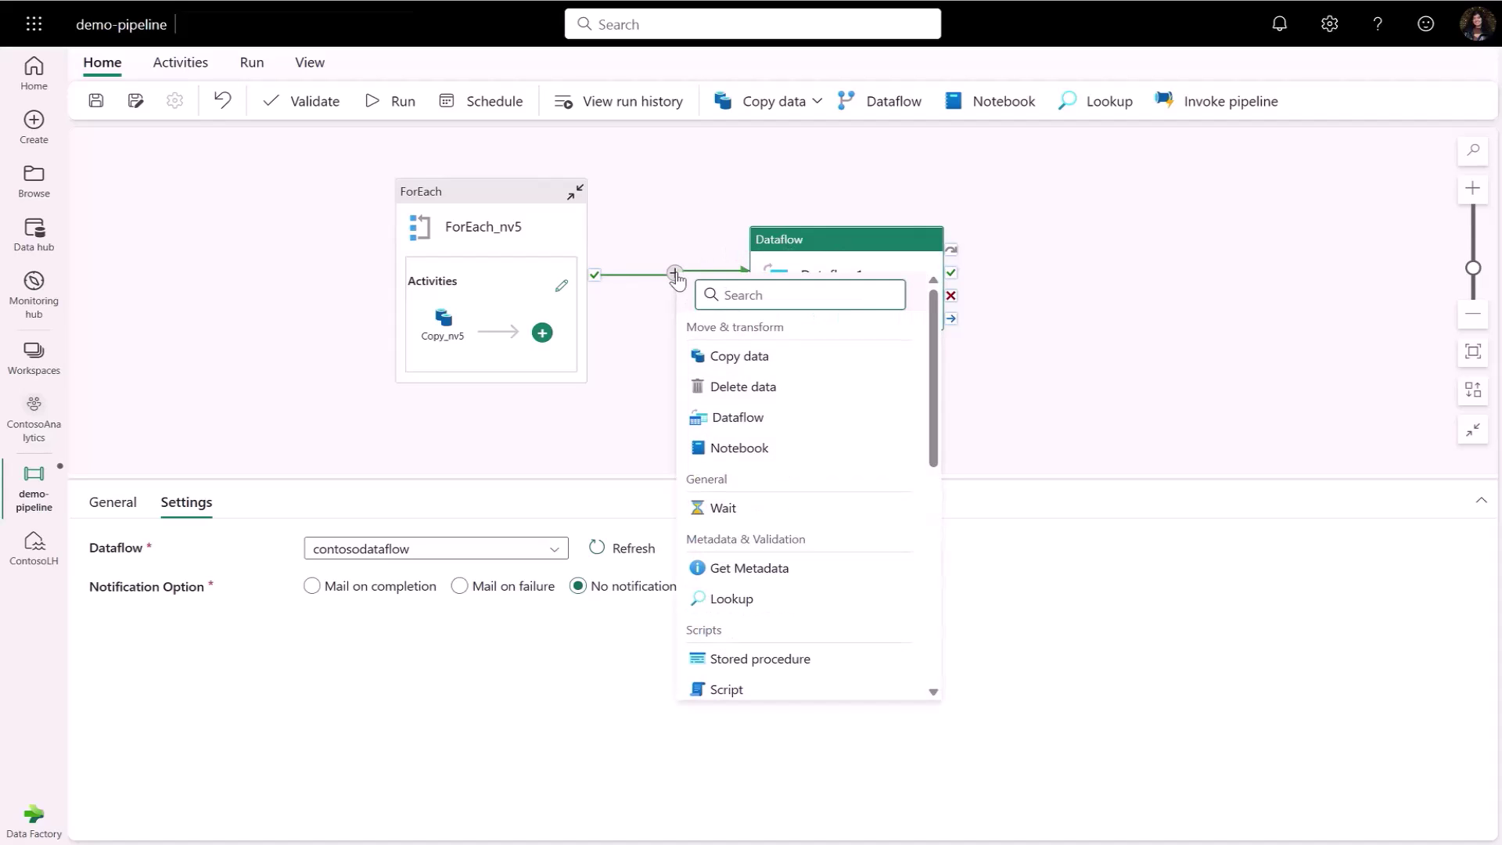
click(741, 452)
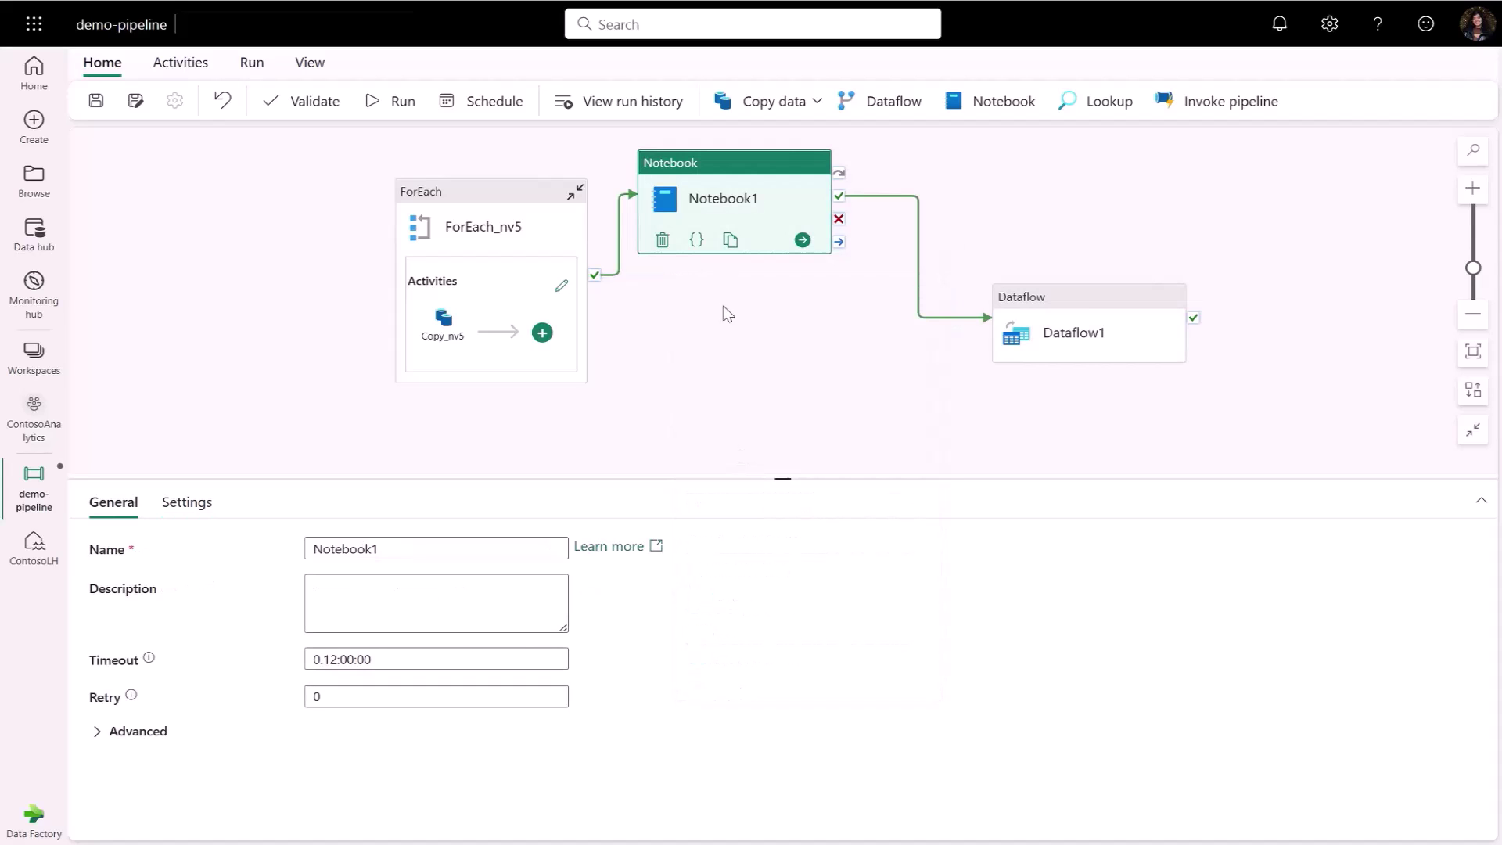
drag(722, 195, 789, 276)
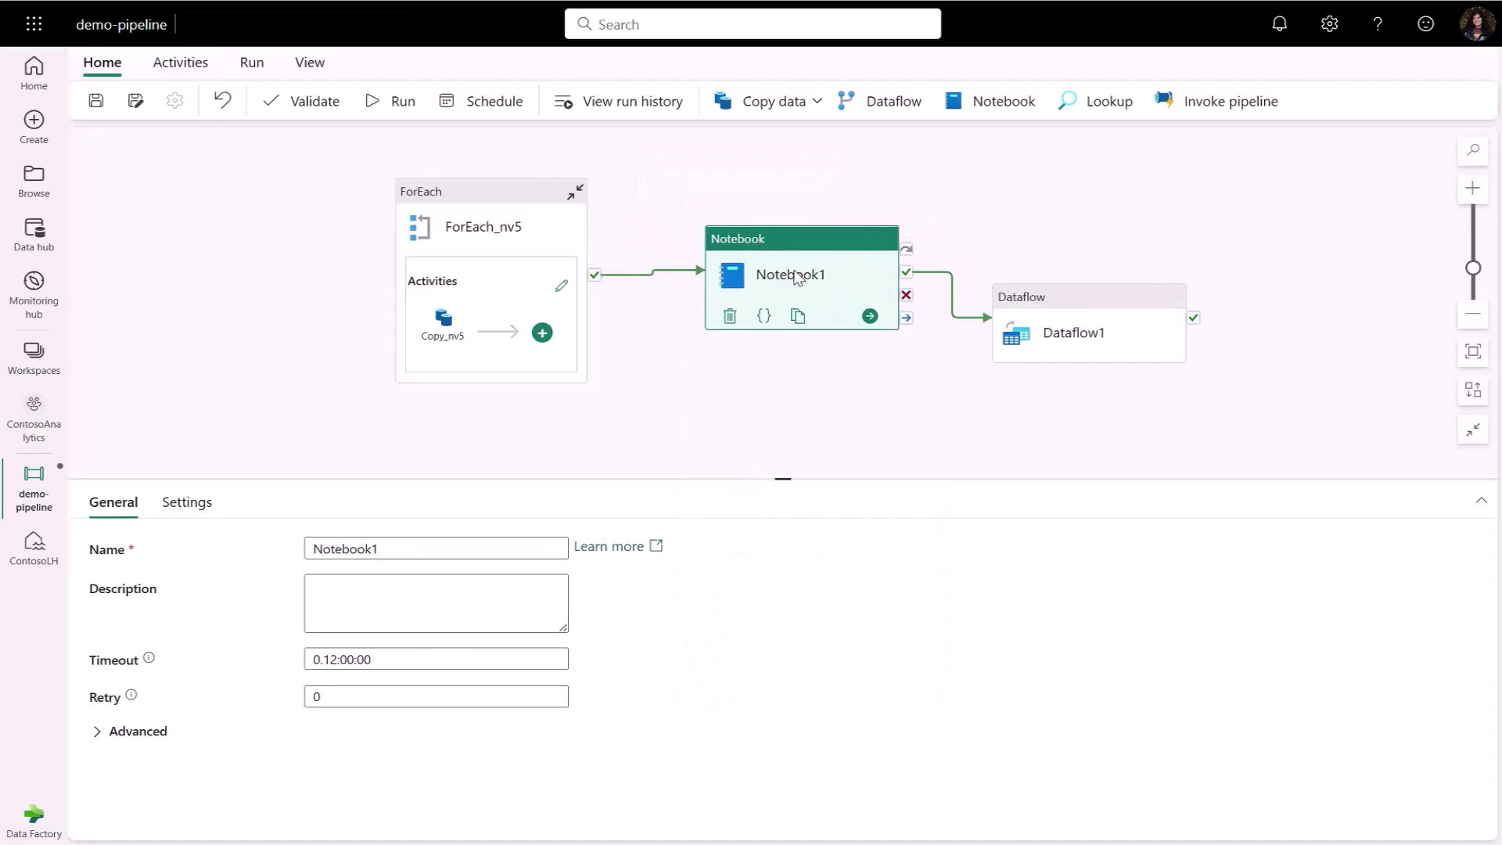
click(191, 507)
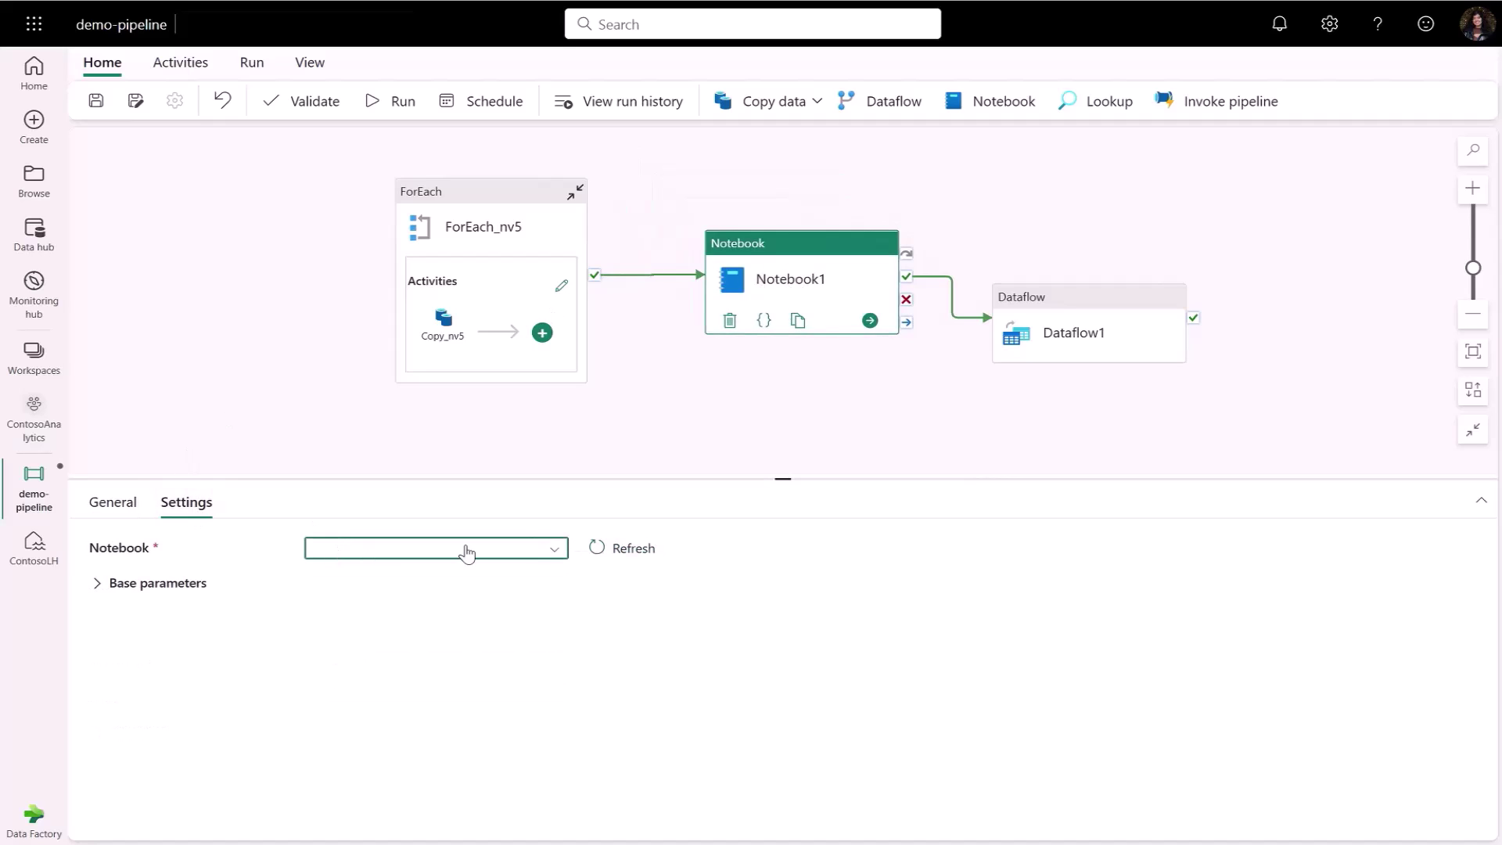
click(552, 549)
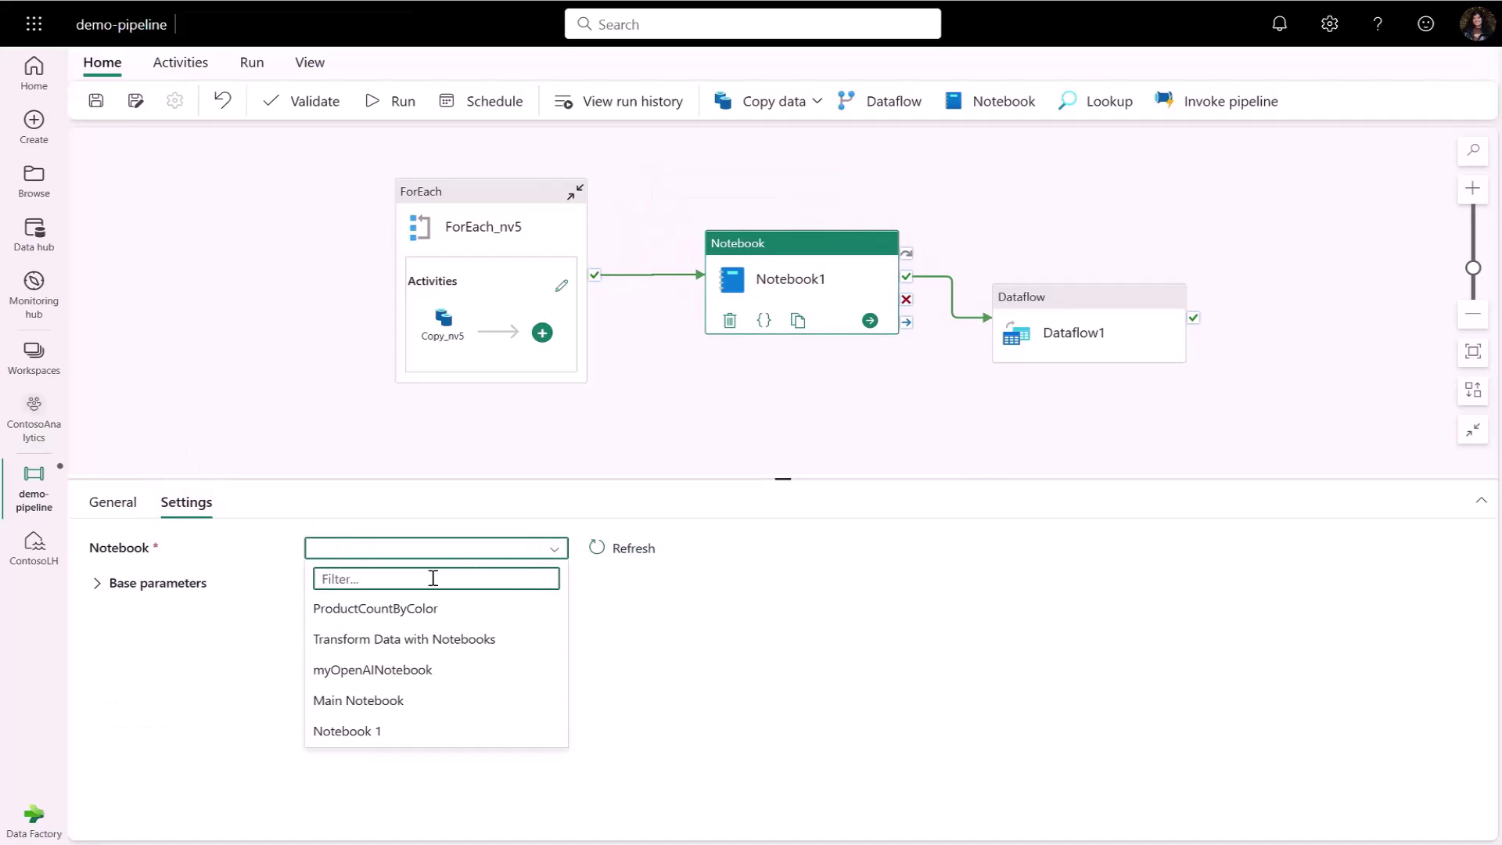
click(395, 611)
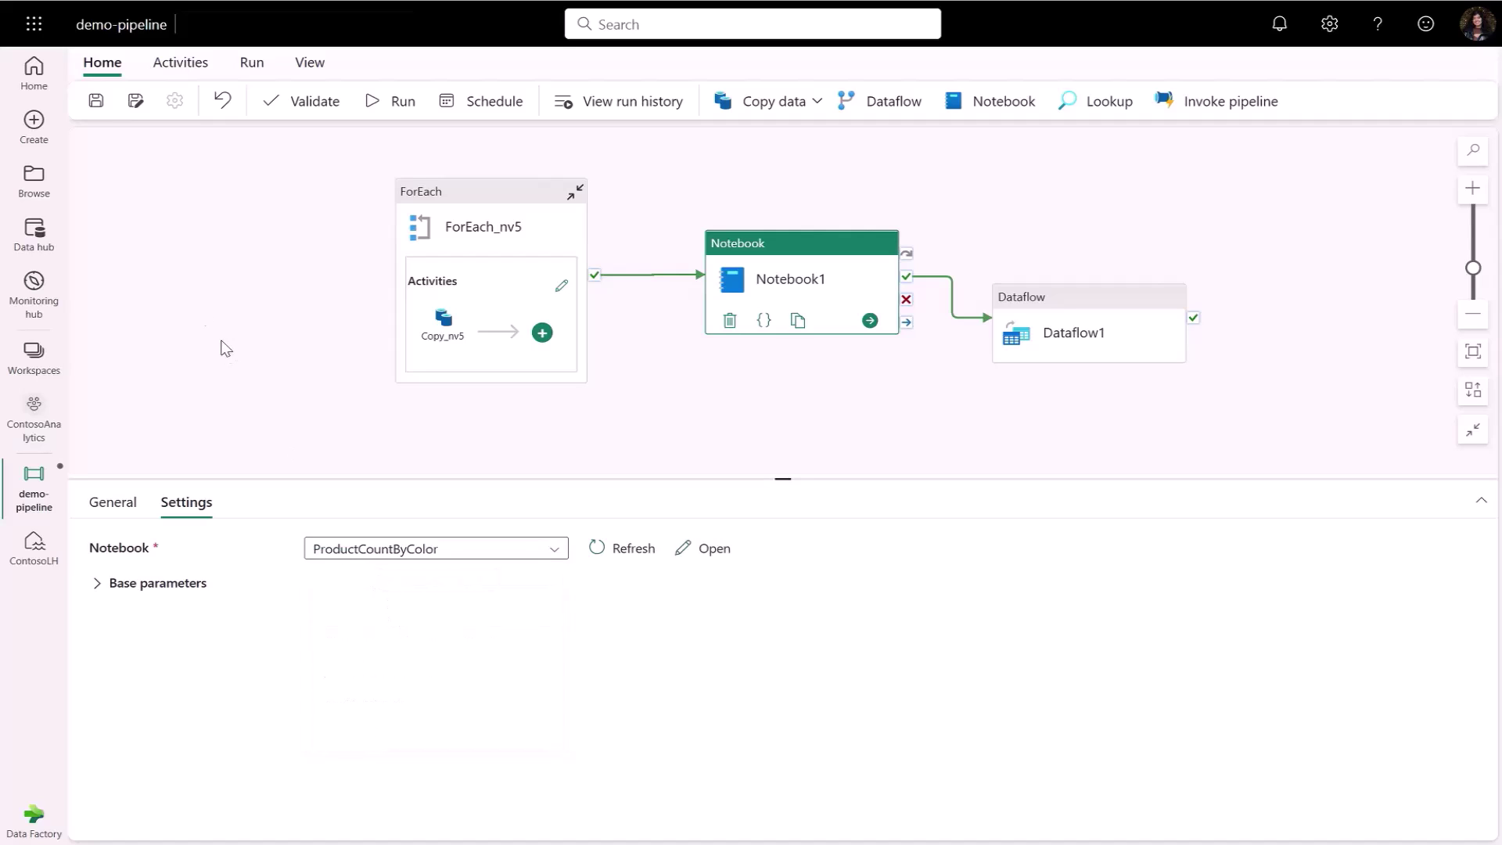
Save demo-pipeline and run it with default parameter values.
click(98, 104)
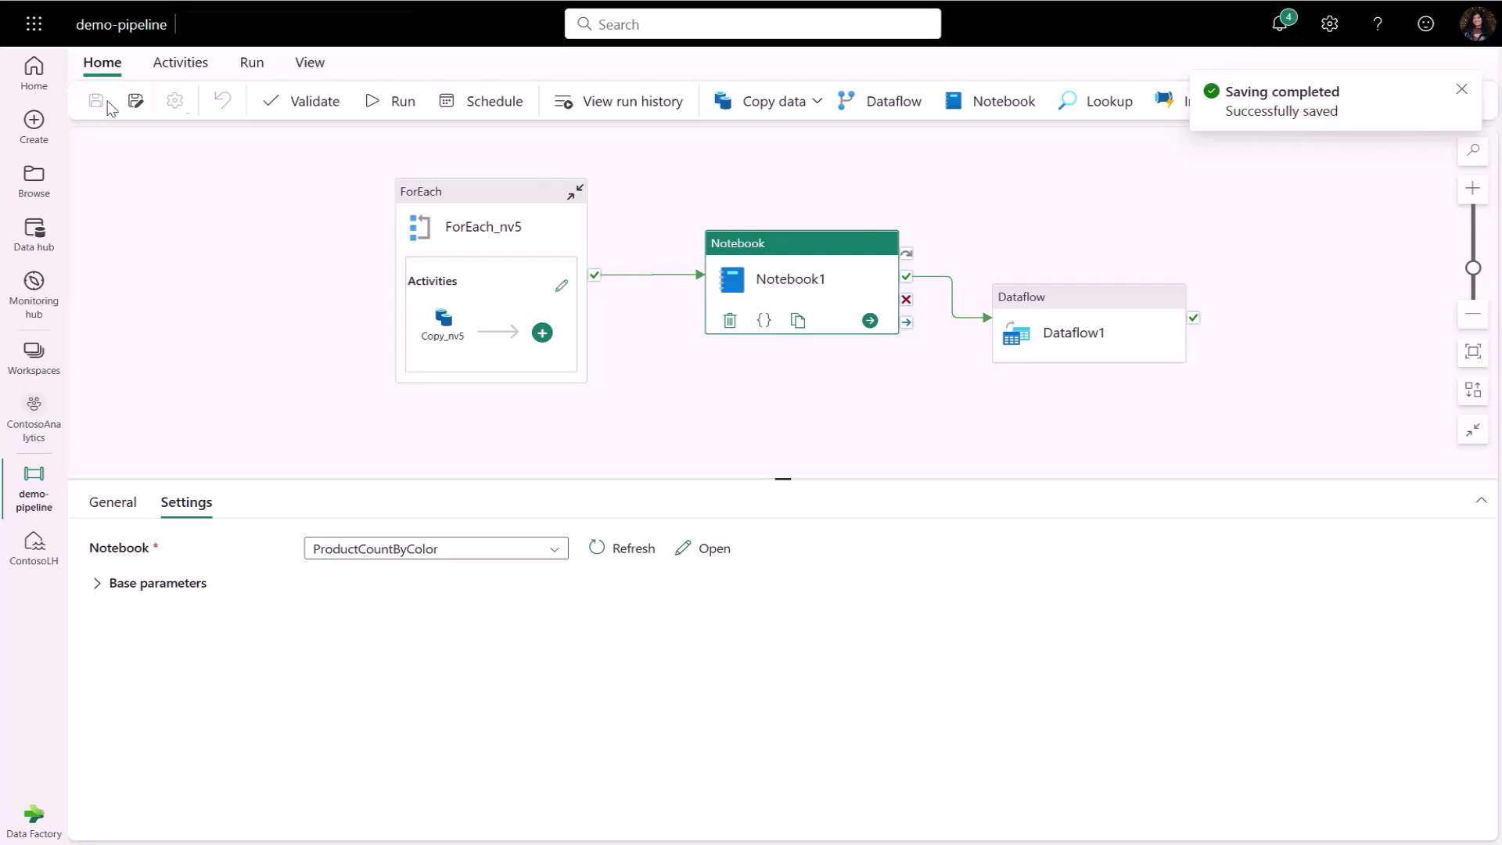
click(371, 104)
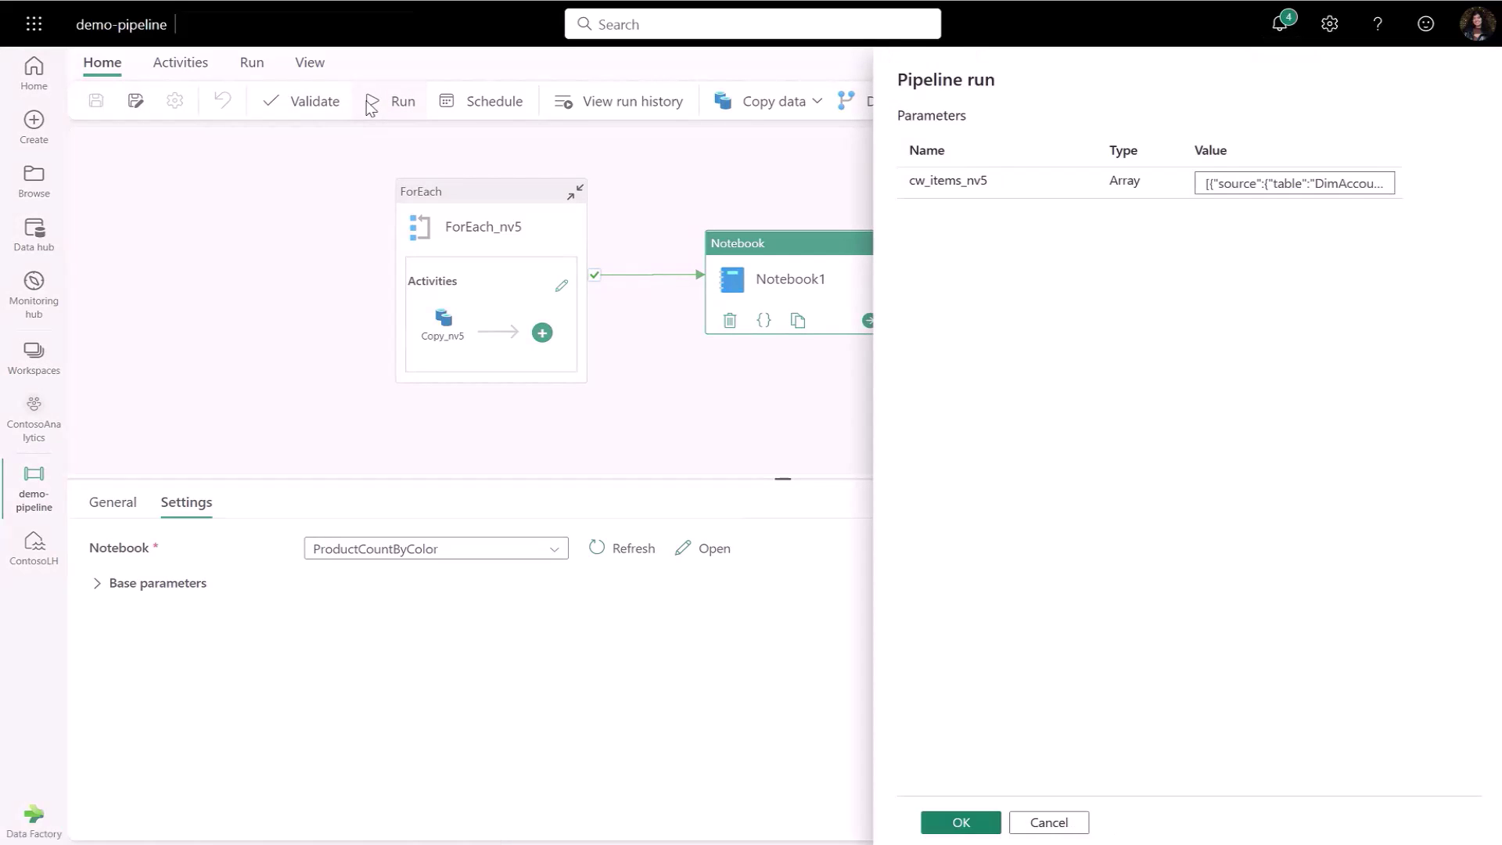
click(962, 822)
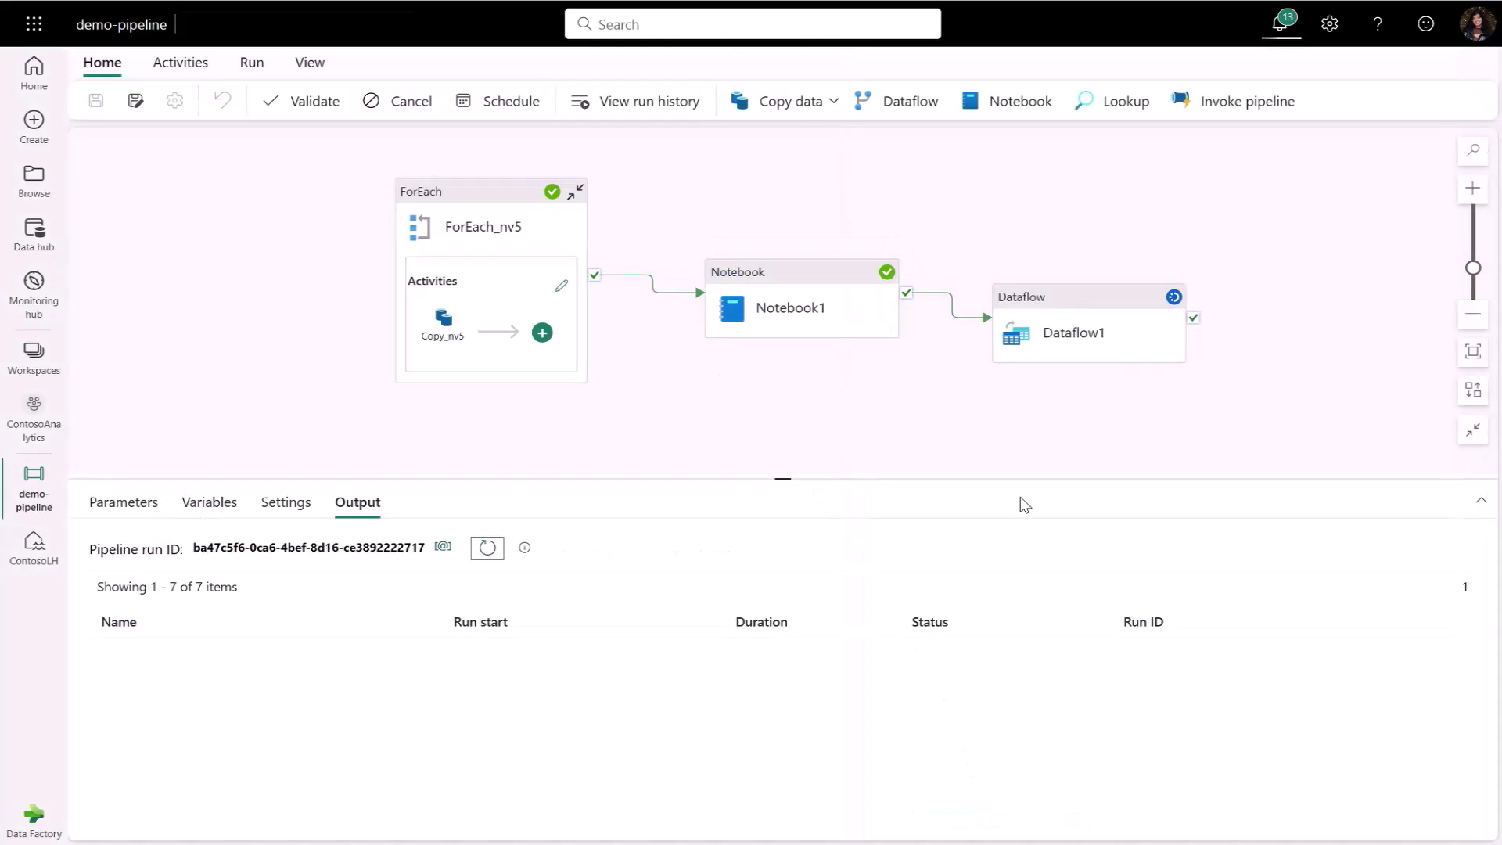